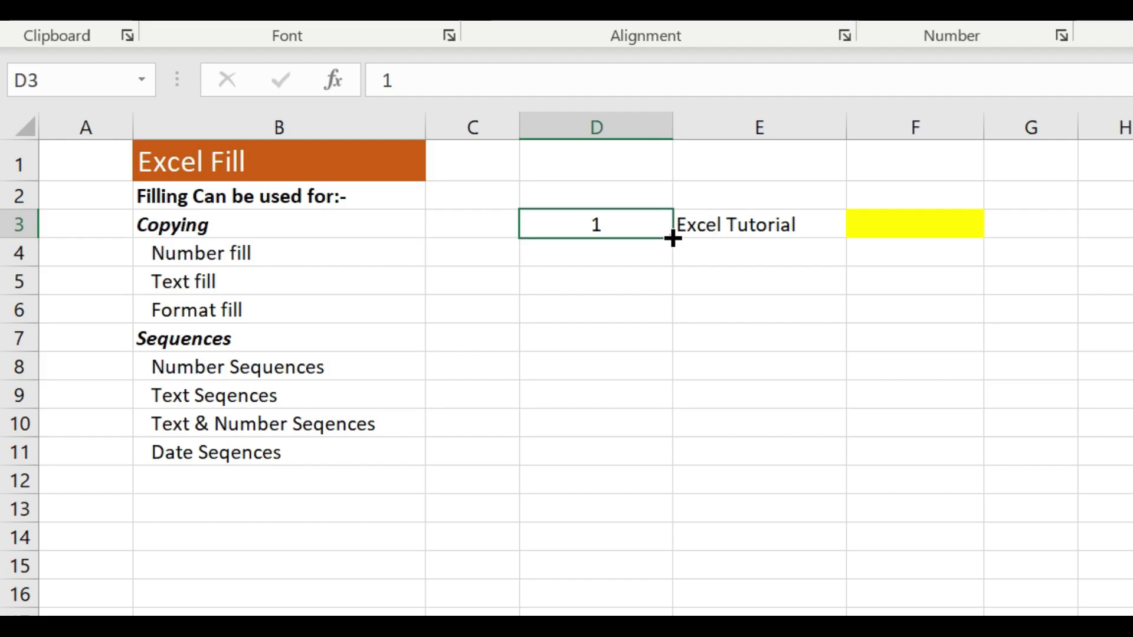
Fill the number 1 from D3 down through D11
mouse_move(673, 238)
left_mouse_down()
mouse_move(657, 457)
mouse_move(671, 463)
left_mouse_up()
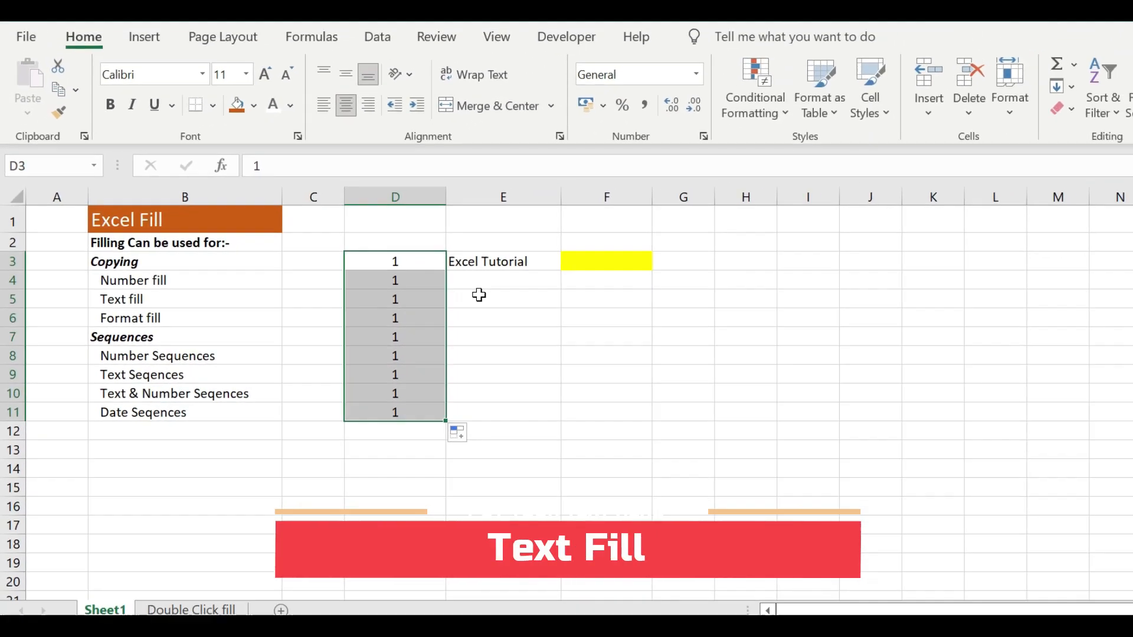
left_click(485, 295)
Copy the text in E3 into E4:E11 and undo the paste
left_click(484, 260)
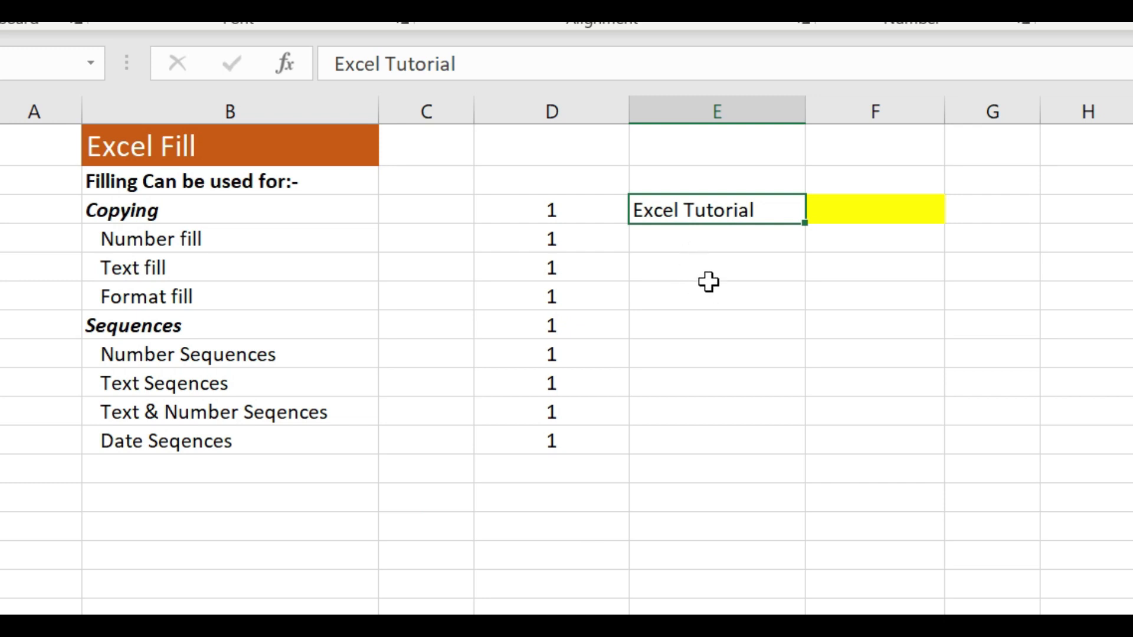
key("ctrl+c")
left_click(702, 241)
left_click_drag(700, 264, 696, 435)
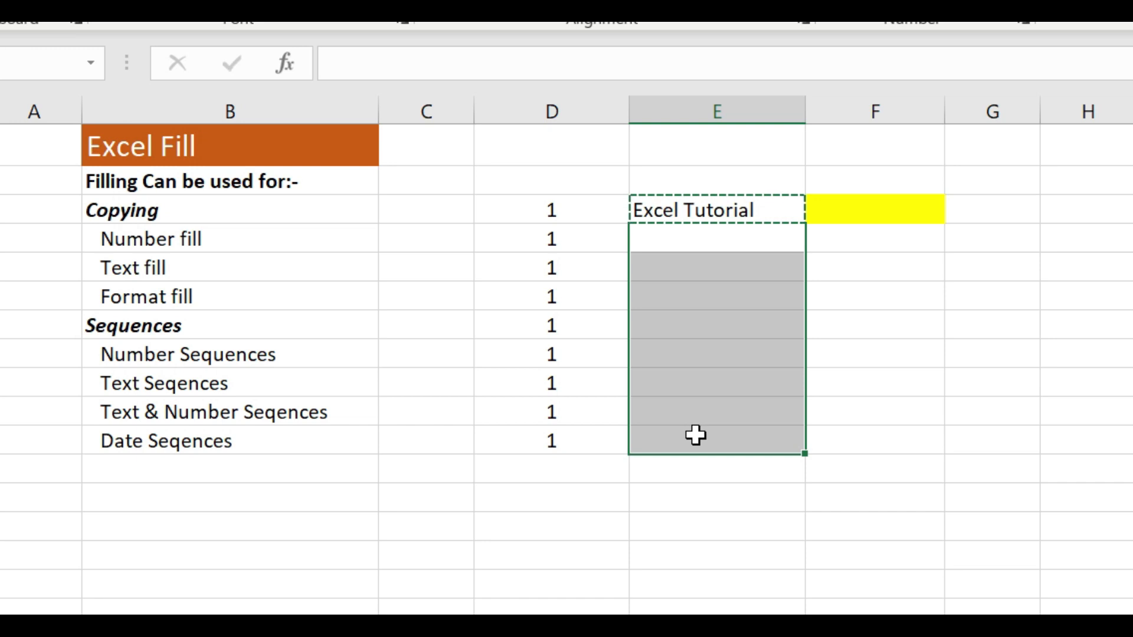
key("ctrl+v")
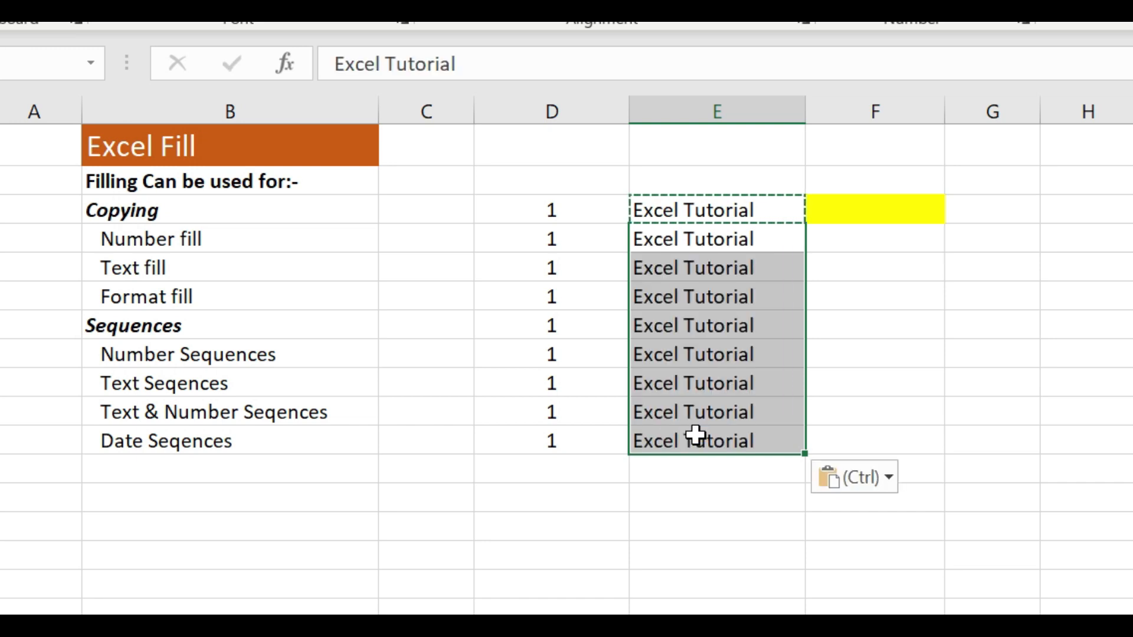
key("ctrl+z")
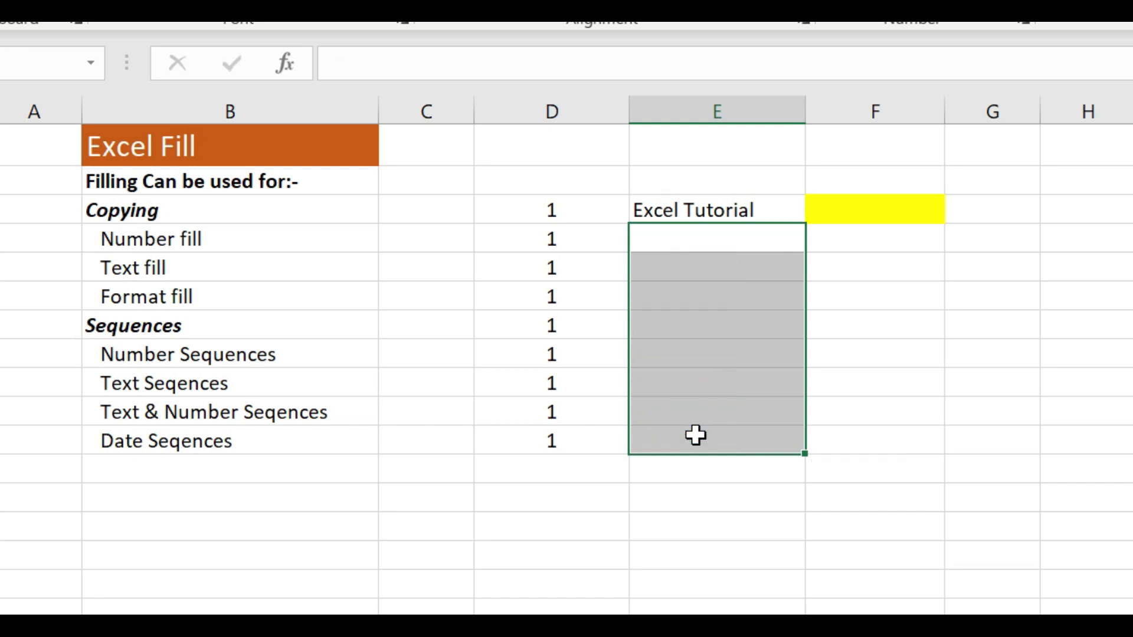
Fill the "Excel Tutorial" text from E3 down through E11
left_click(689, 259)
left_click(712, 211)
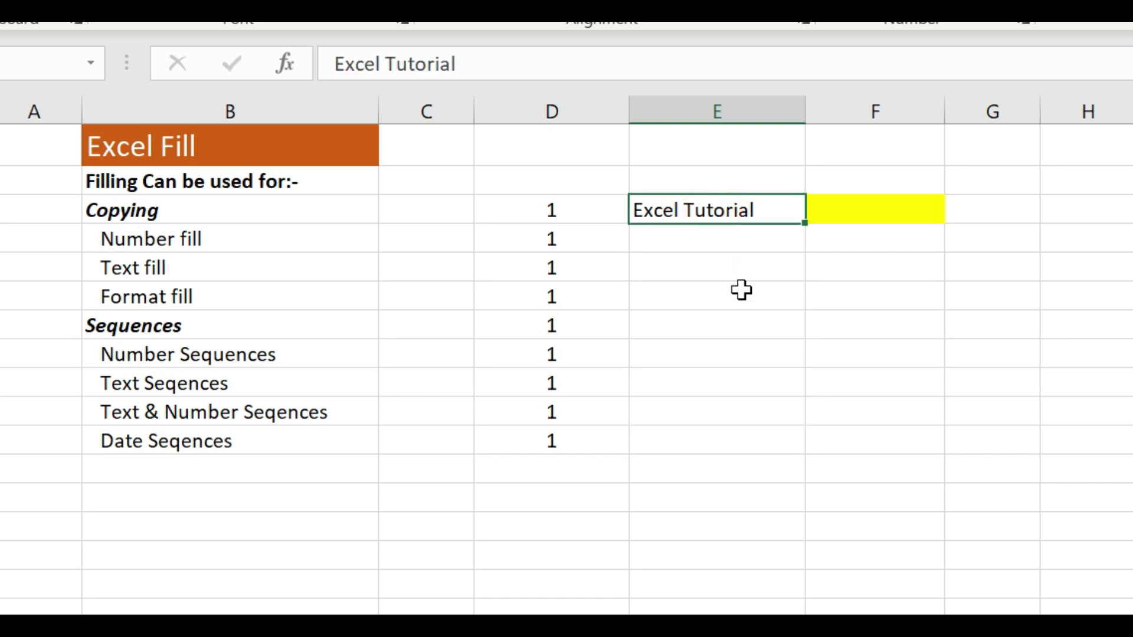
left_click_drag(806, 224, 786, 443)
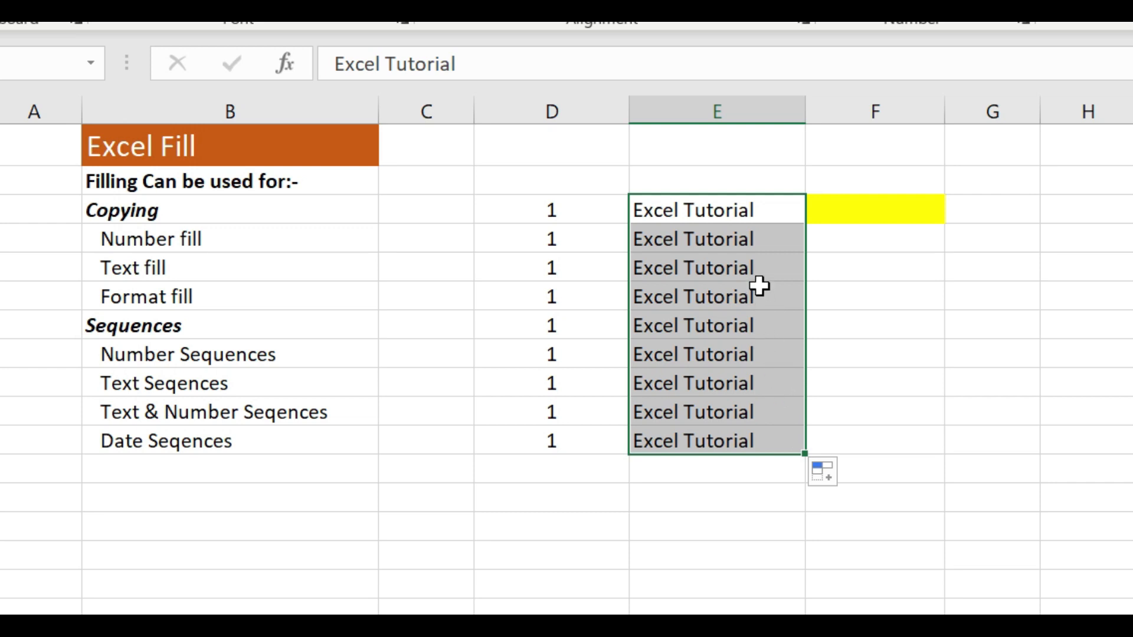
left_click(733, 207)
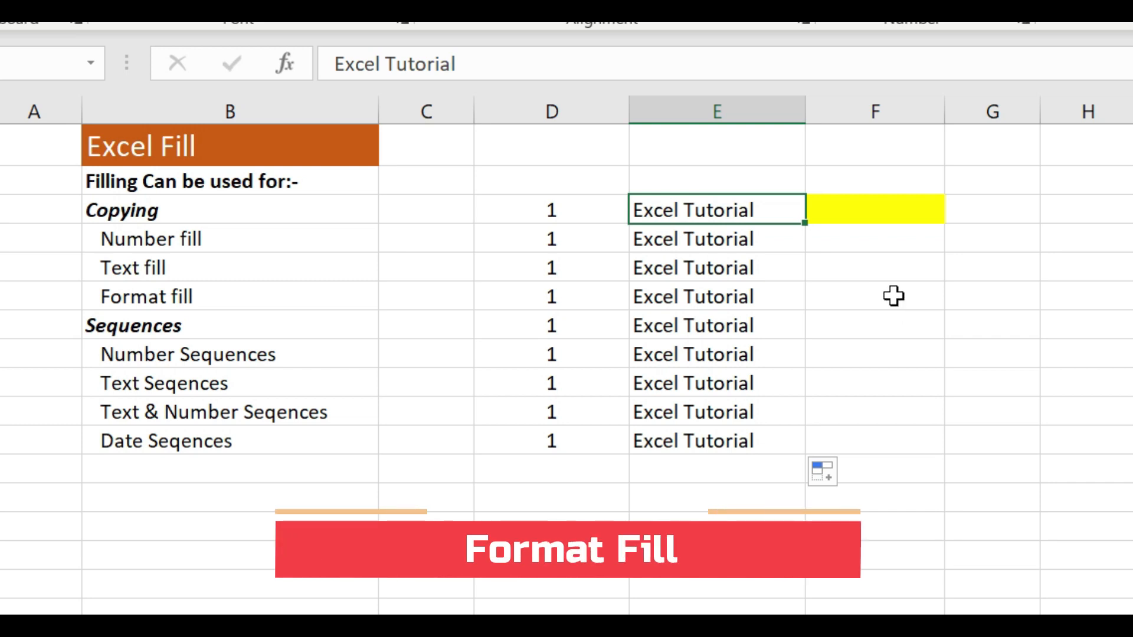
Enter the text "excel" in the yellow formatted cell F3
left_click(869, 212)
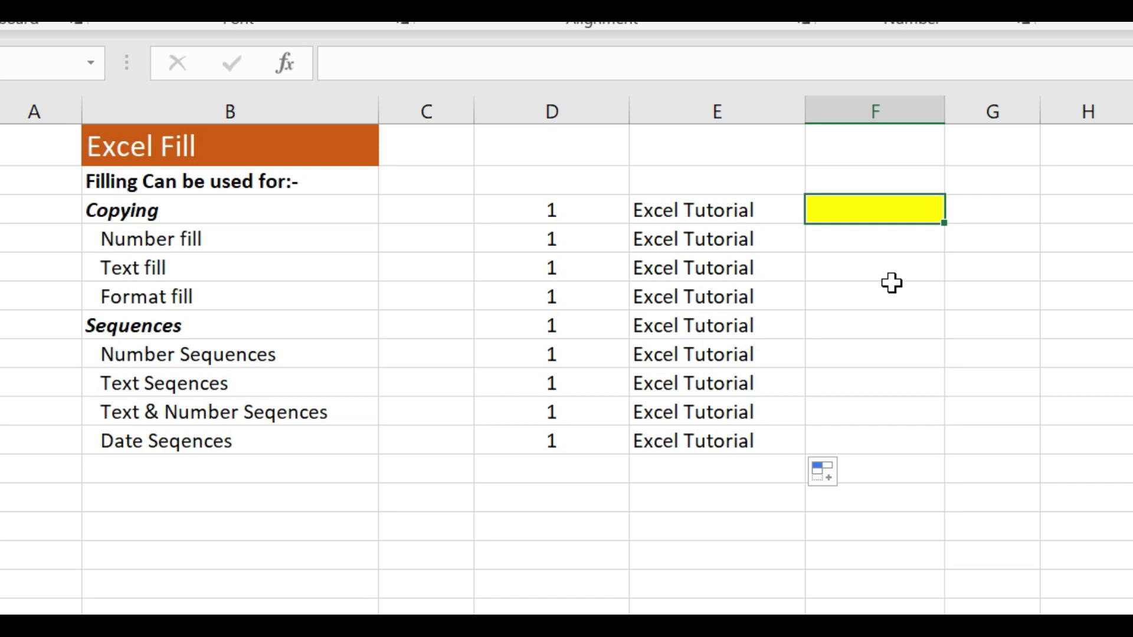
type("excel")
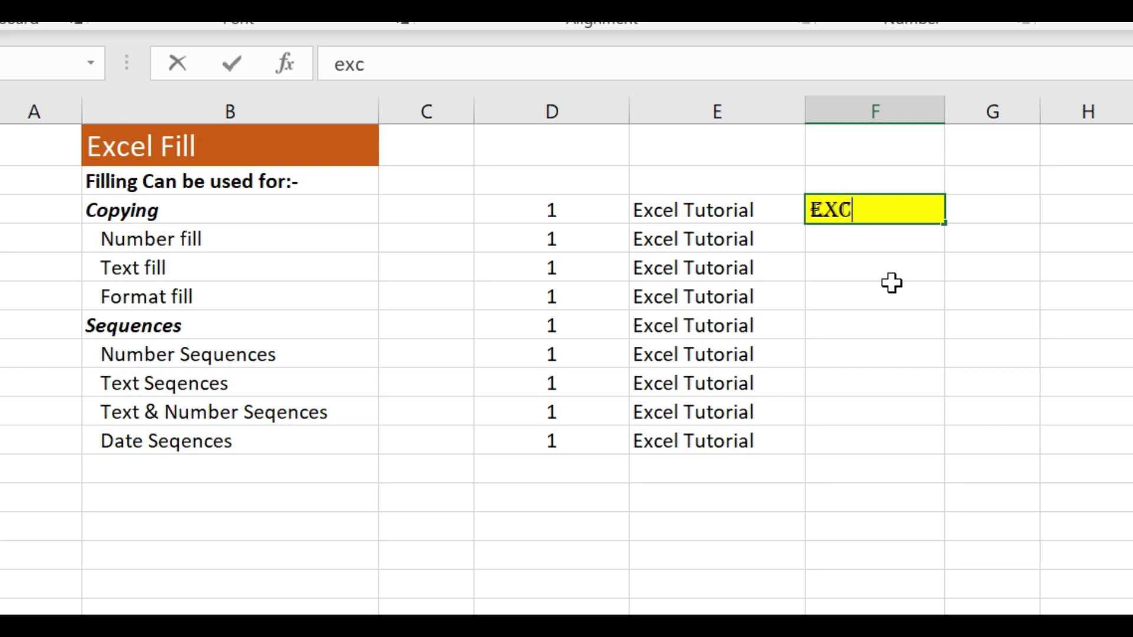
key("Return")
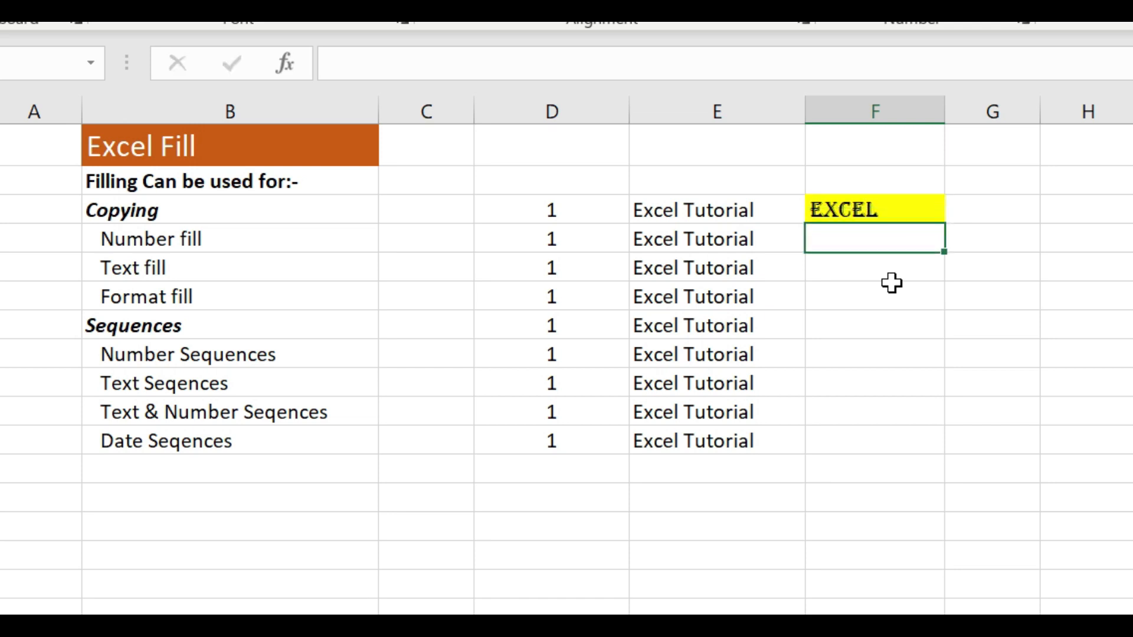
double_click(901, 214)
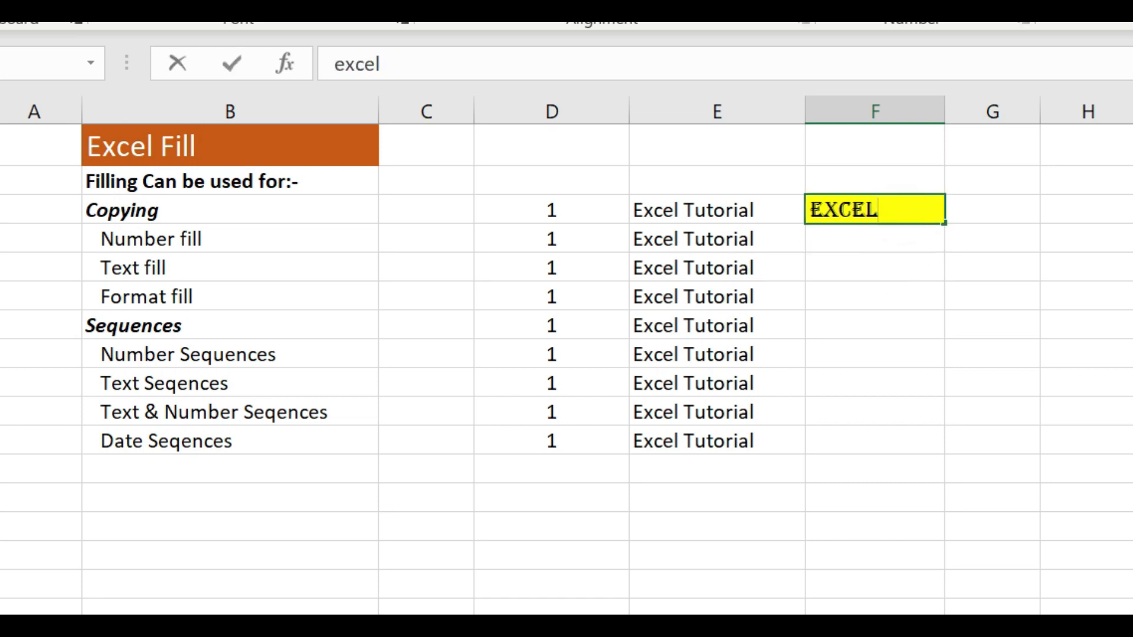
left_click(897, 243)
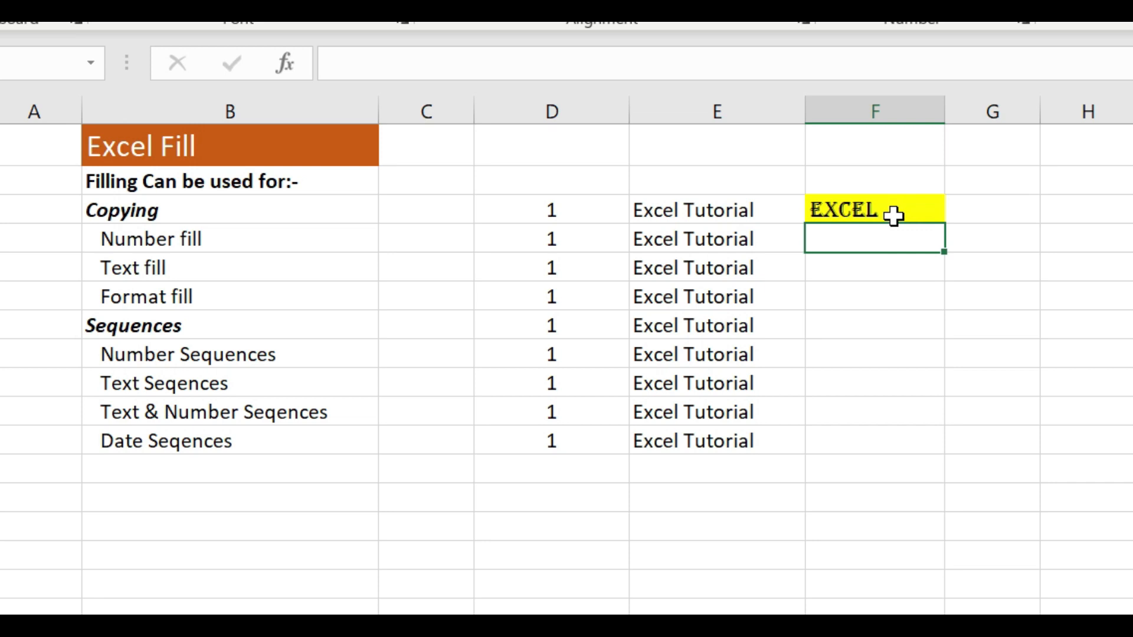
Copy the formatted cell F3 into F4:F11 and undo the paste
left_click(893, 213)
key("ctrl+c")
left_click(894, 240)
left_click_drag(893, 240, 883, 430)
key("ctrl+v")
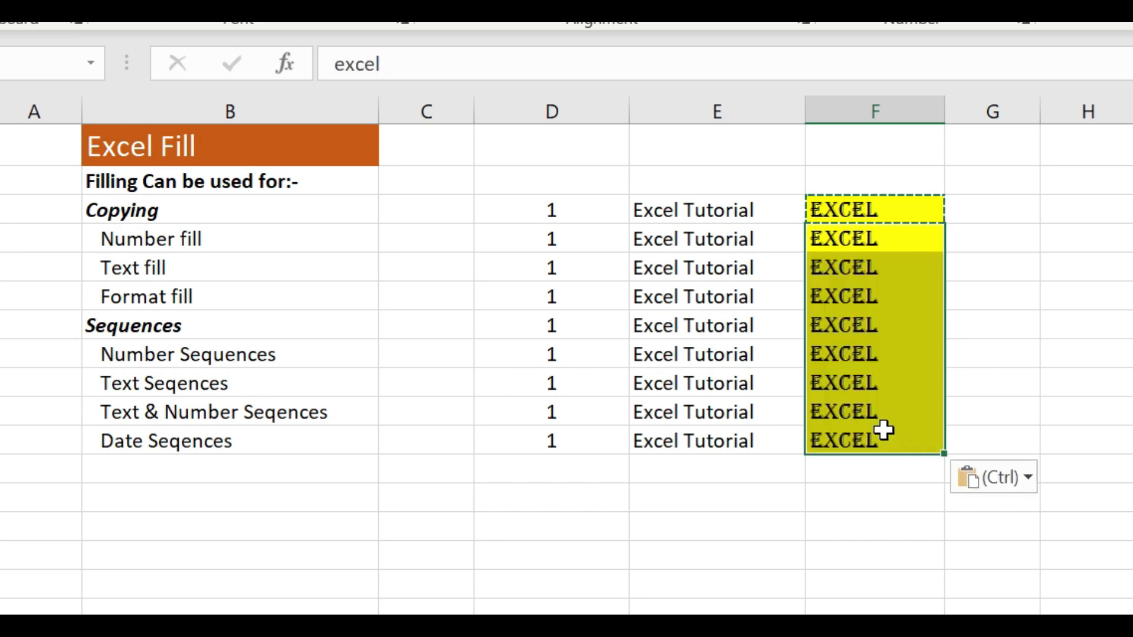
key("ctrl+z")
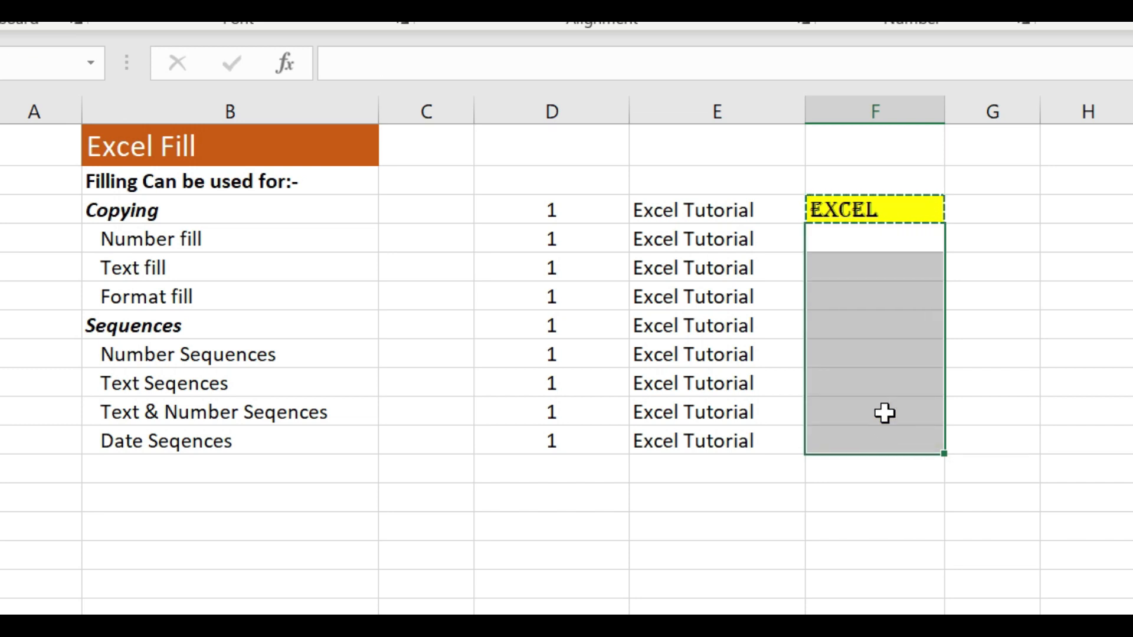
Cancel the pending copy and fill F3, with its text and formatting, down through F11
left_click(871, 210)
key("Escape")
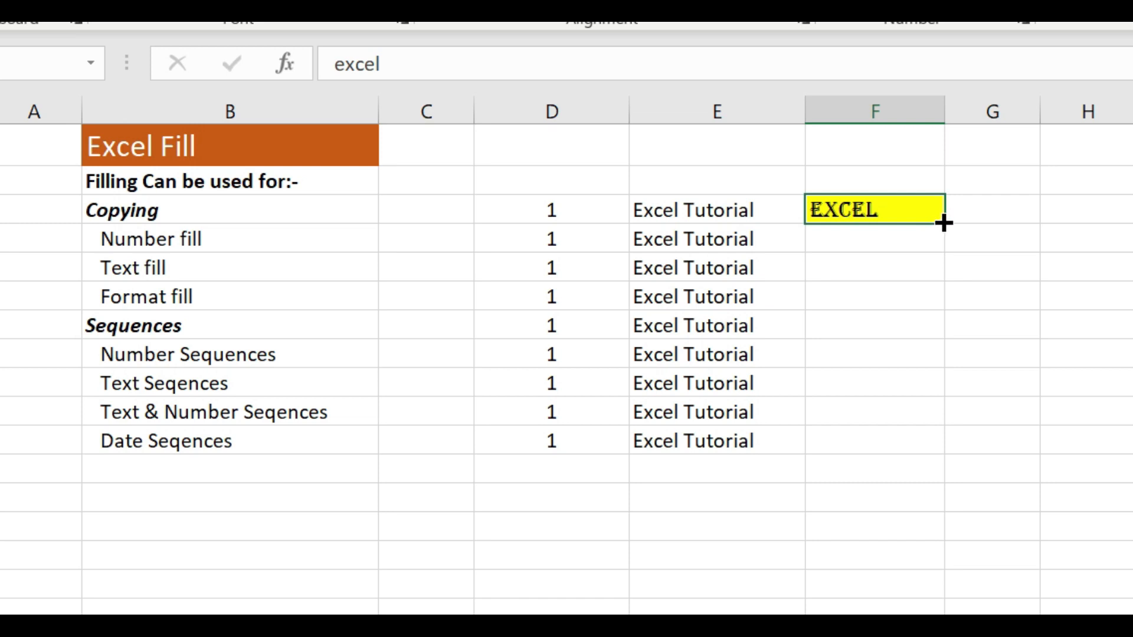
left_click_drag(943, 222, 954, 454)
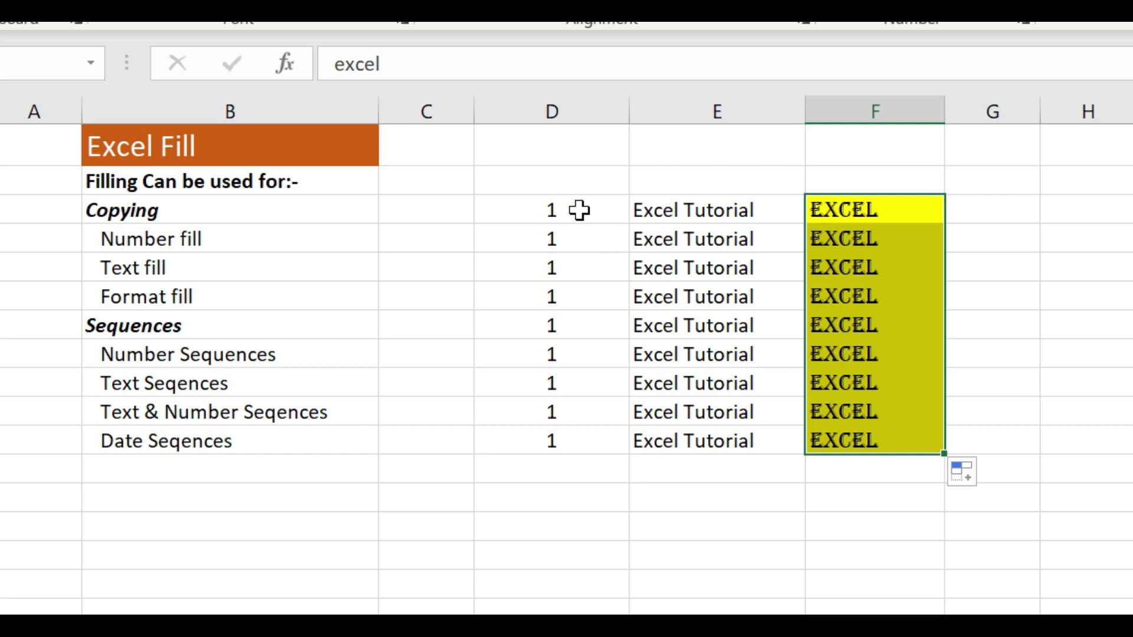
Clear all contents and formatting from the range D3:F11
left_click_drag(578, 210, 755, 210)
left_click_drag(816, 239, 811, 434)
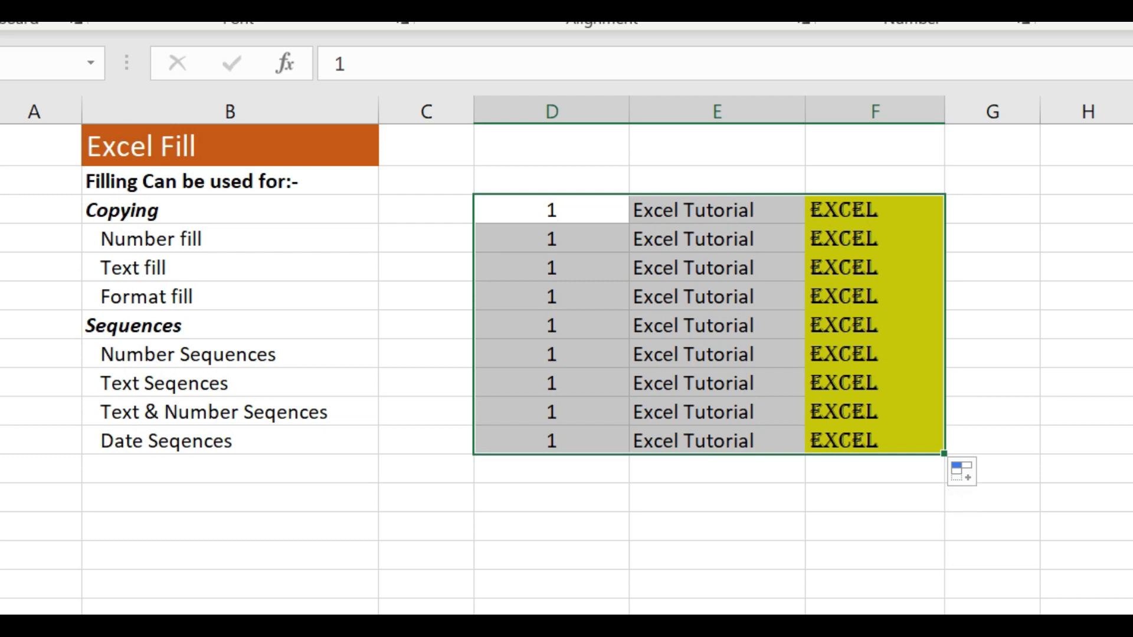
key("alt+h")
key("e")
key("a")
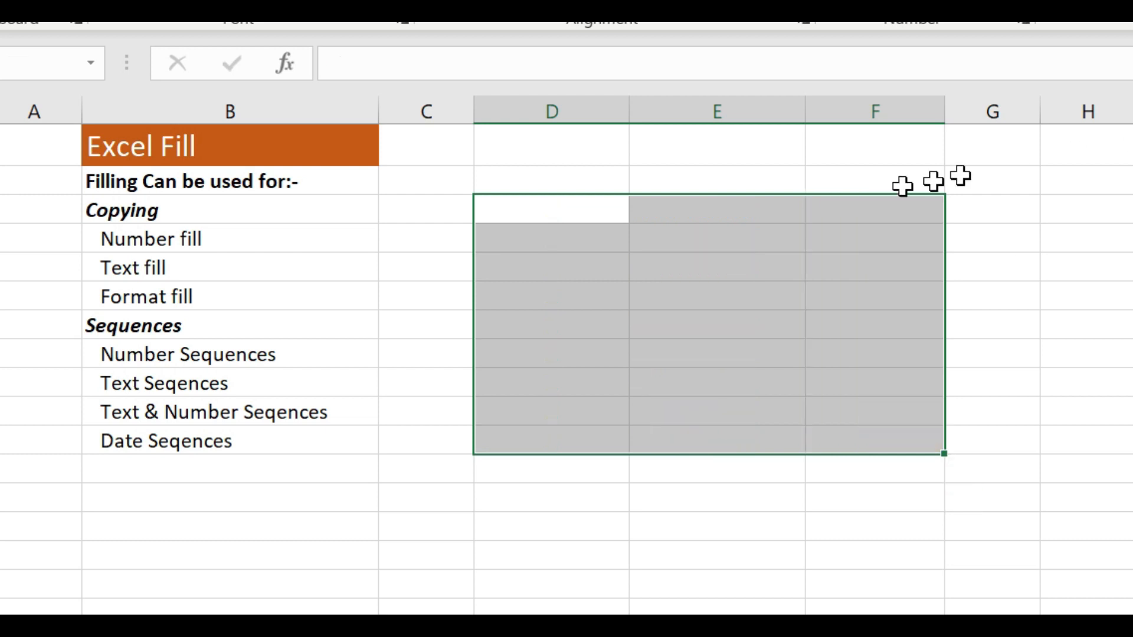
Enter the number 1 in D3 as the start of a number sequence
left_click(586, 210)
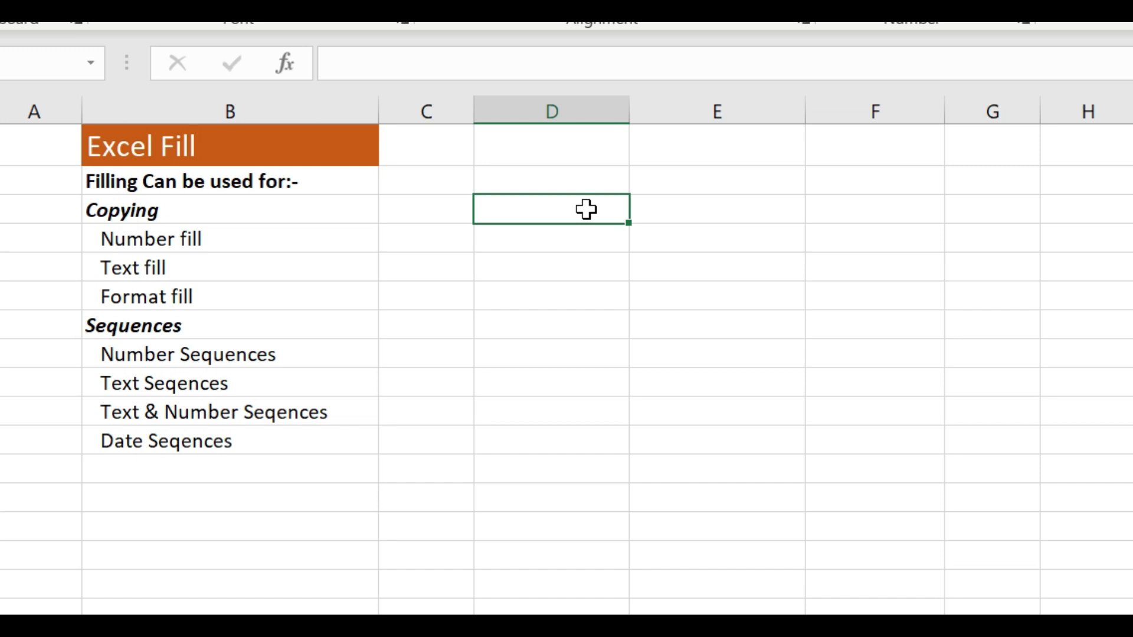
type("1")
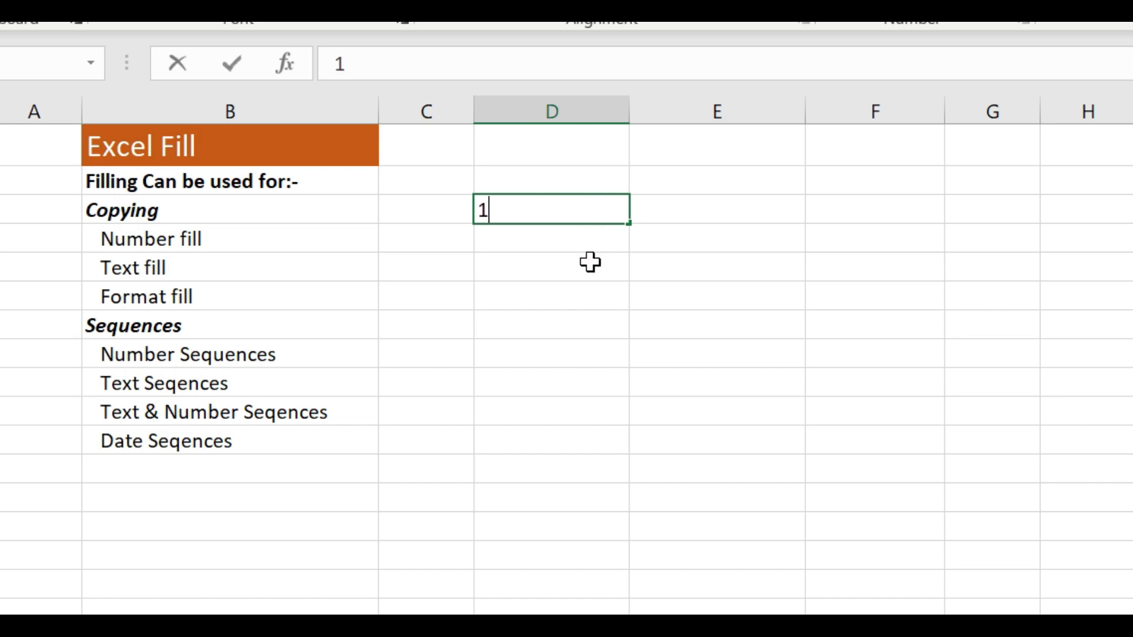
left_click(580, 241)
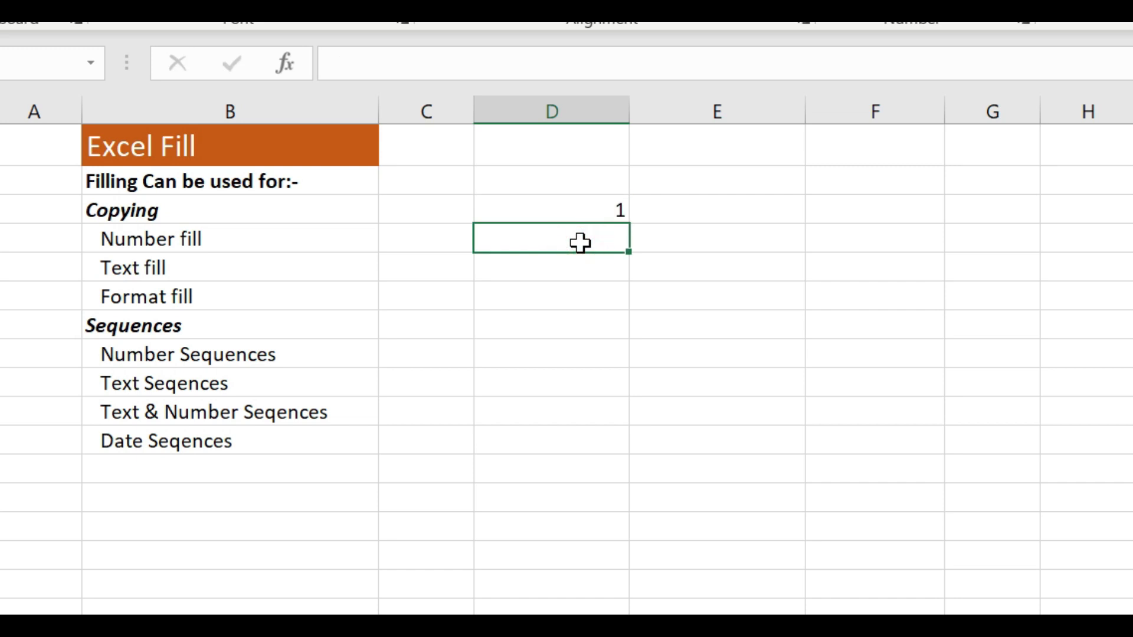
left_click(587, 208)
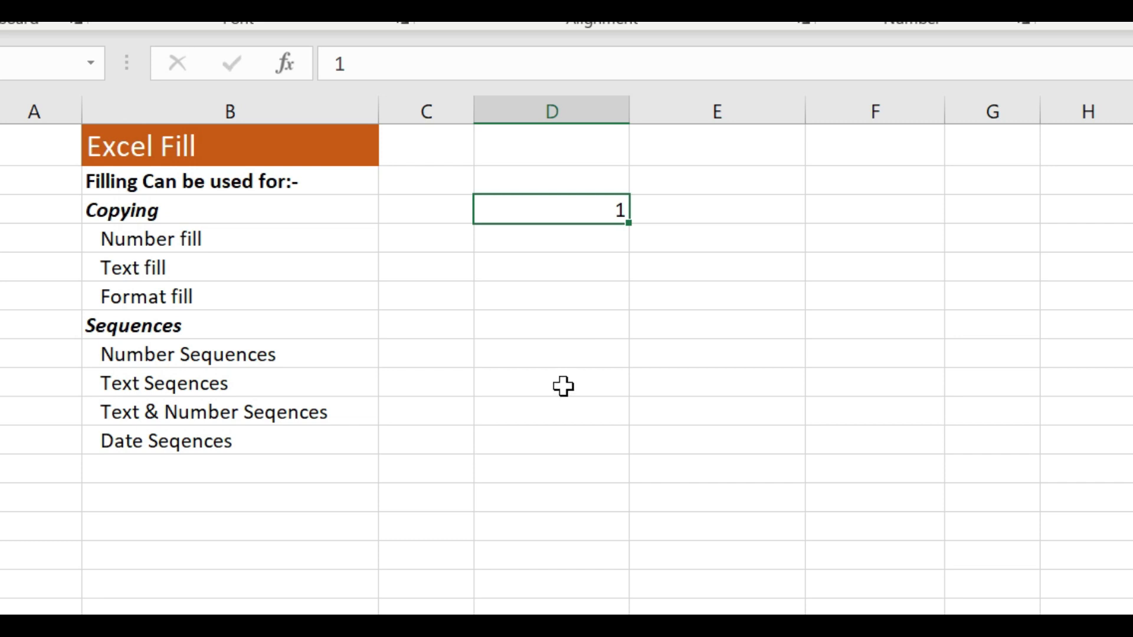
Enter 2 in D4 and 3 in D5 manually, and delete both entries
left_click(574, 247)
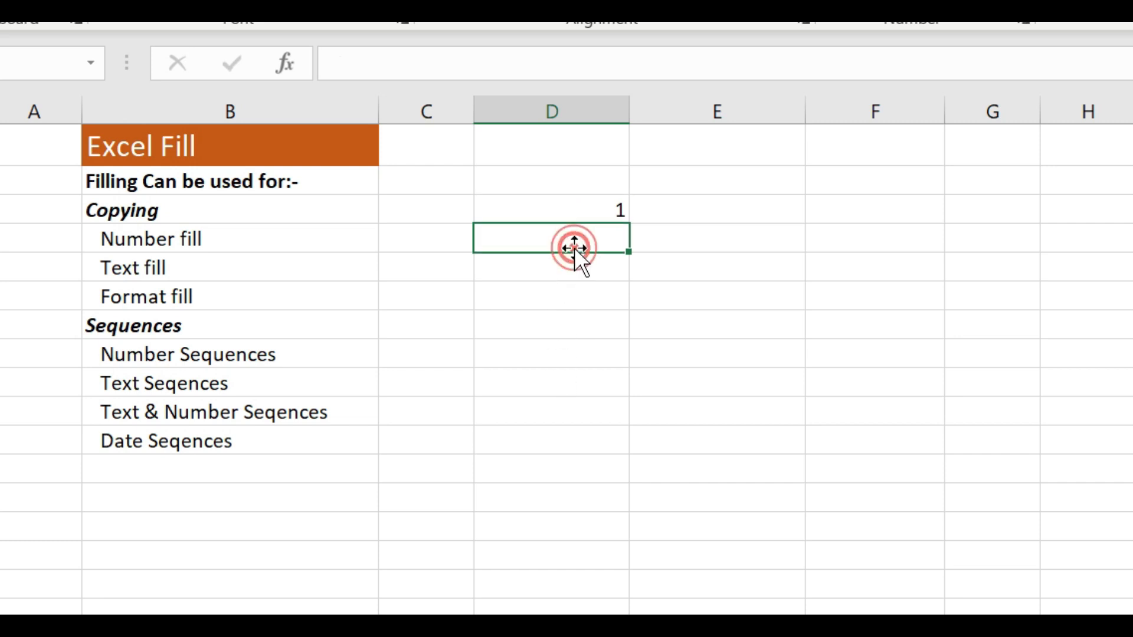
type("2")
left_click(557, 268)
type("3")
left_click(554, 299)
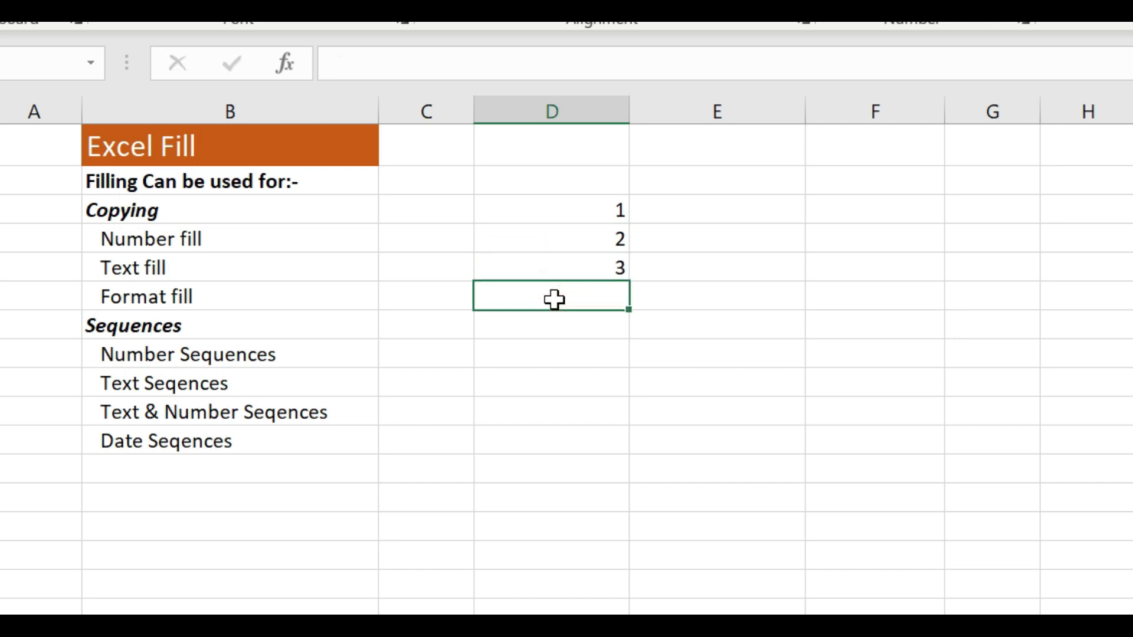
left_click_drag(574, 238, 574, 258)
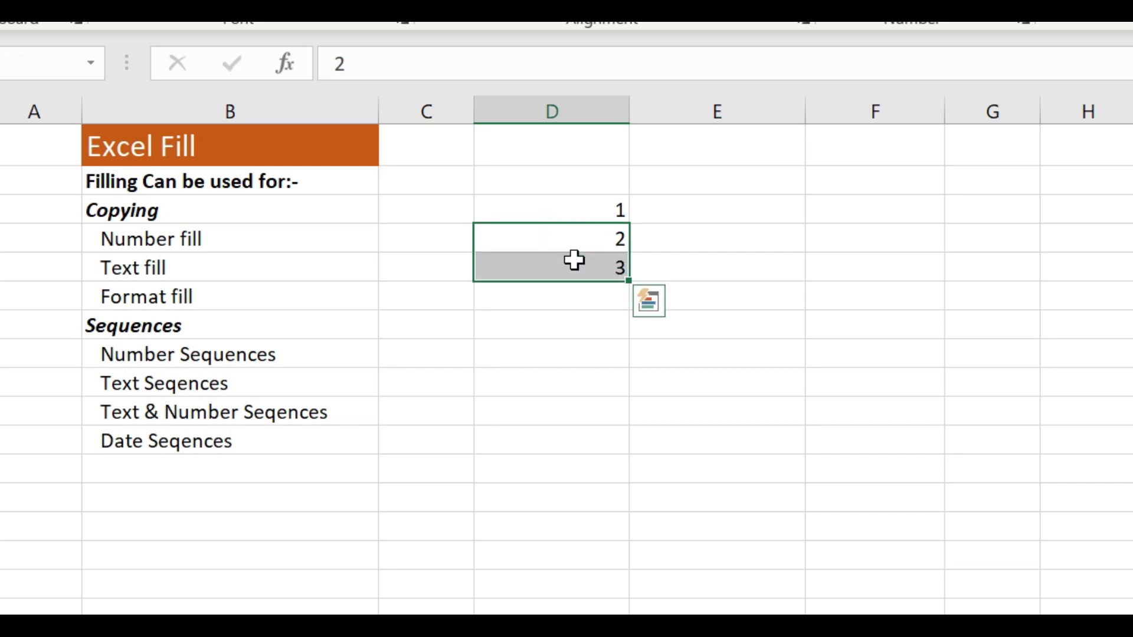
key("Delete")
Try to fill down from D3 alone through D11
left_click(569, 208)
left_click_drag(627, 222, 617, 447)
left_click(700, 291)
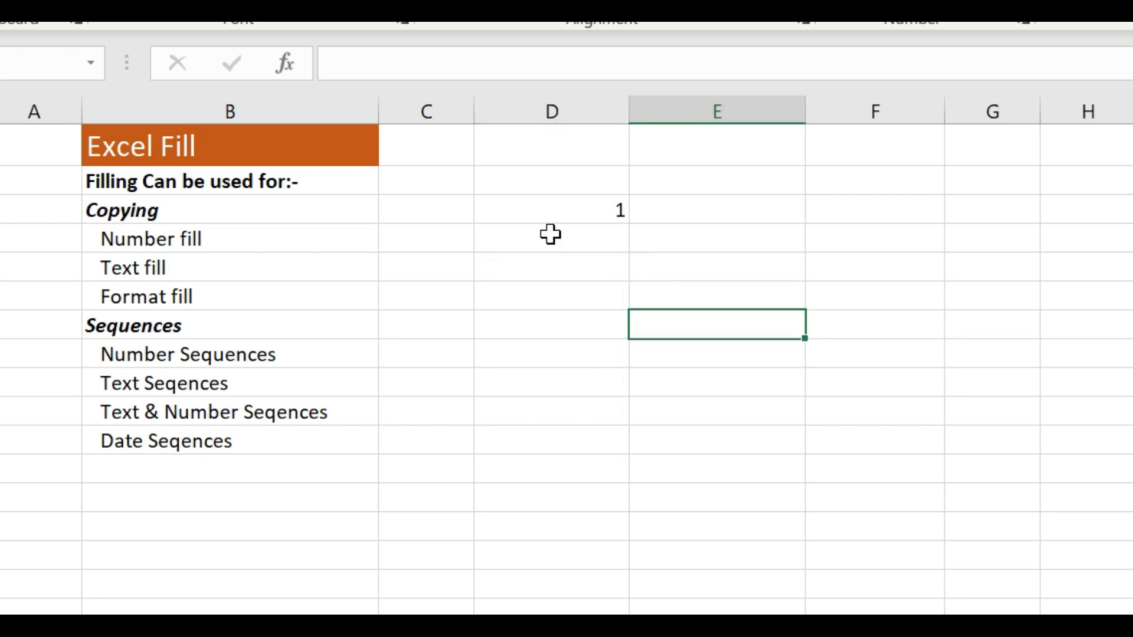
Enter the number 2 in D4, directly below the 1
left_click(558, 210)
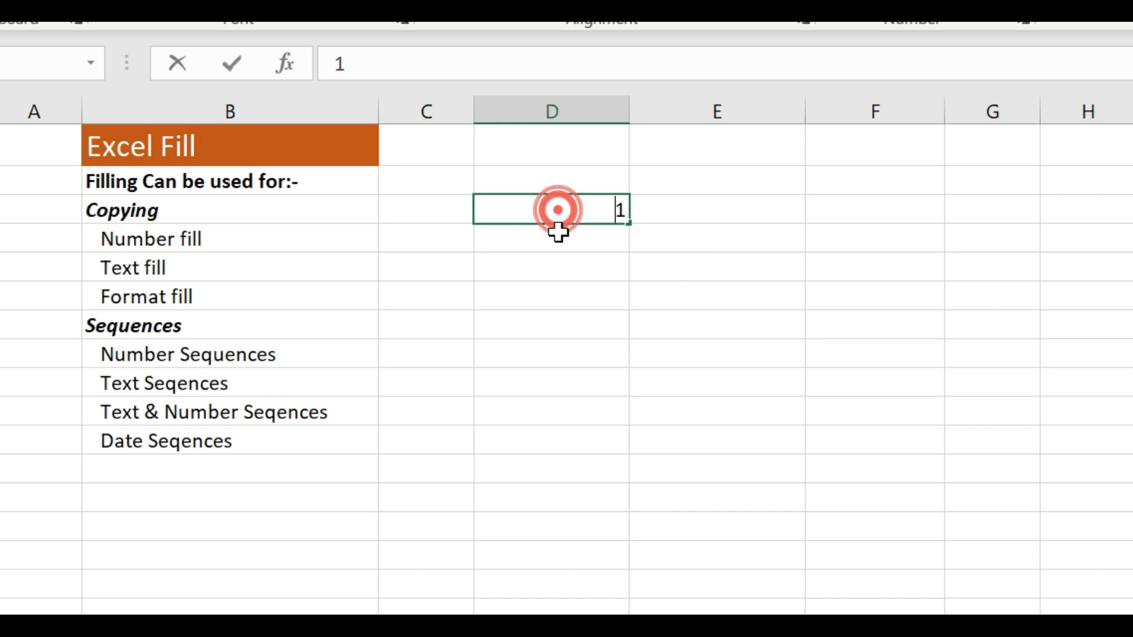
left_click(555, 240)
type("2")
left_click(714, 242)
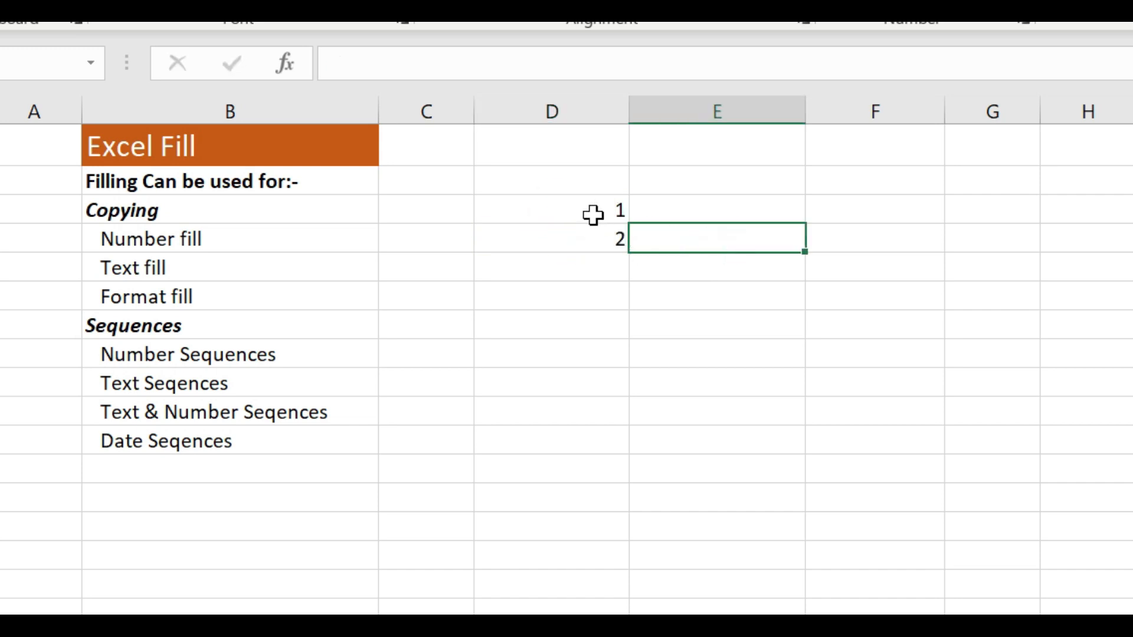
Extend the number sequence from D3:D4 down through D12 so that it runs from 1 to 10
left_click_drag(591, 211, 593, 239)
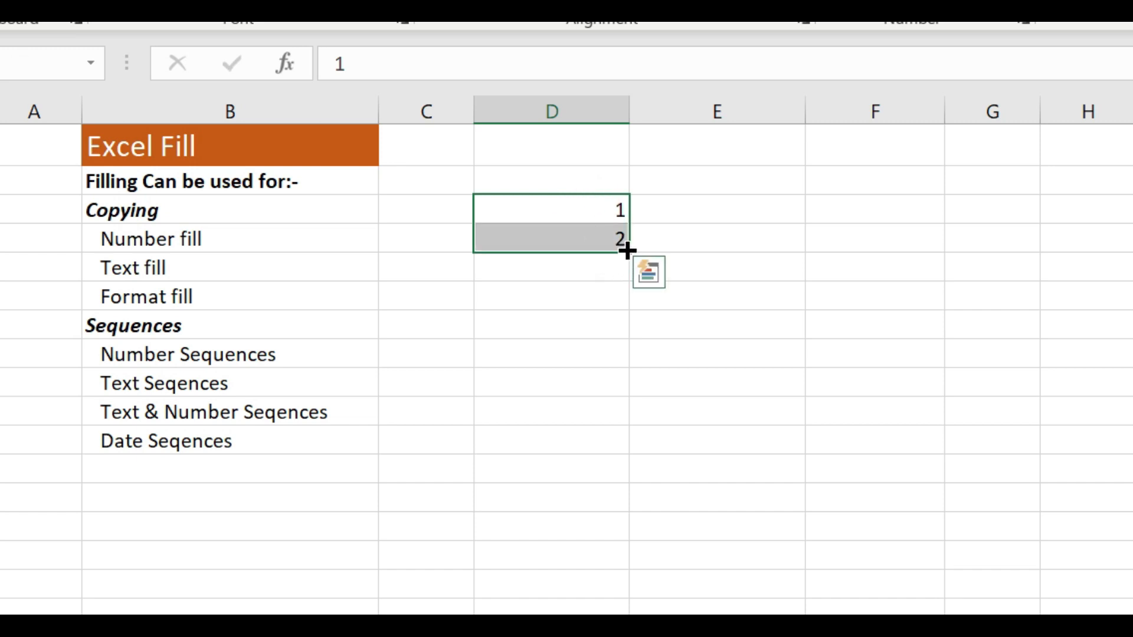
left_click_drag(627, 251, 607, 448)
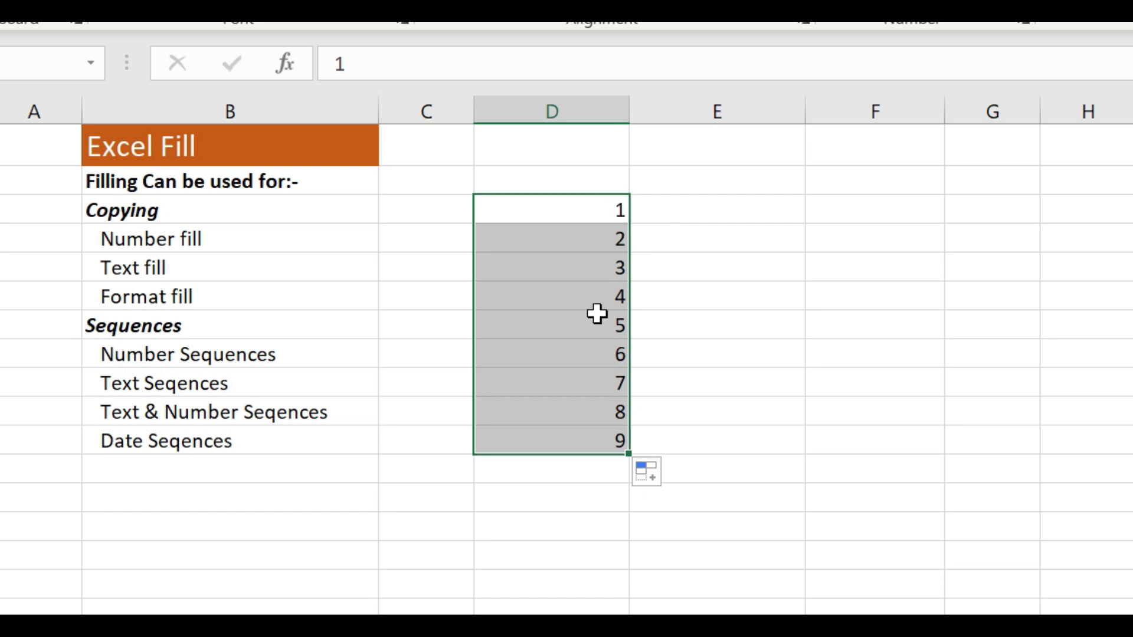
left_click_drag(629, 455, 628, 478)
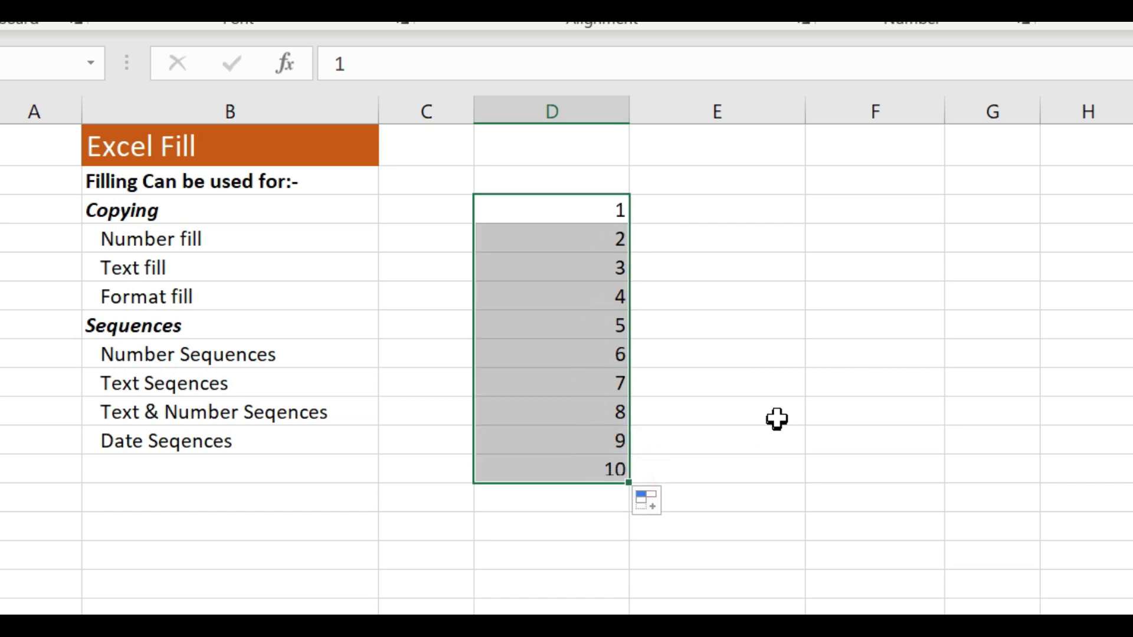
left_click(758, 378)
left_click(723, 269)
Delete the whole number sequence in D3:D12
left_click(578, 207)
left_click_drag(579, 207, 579, 224)
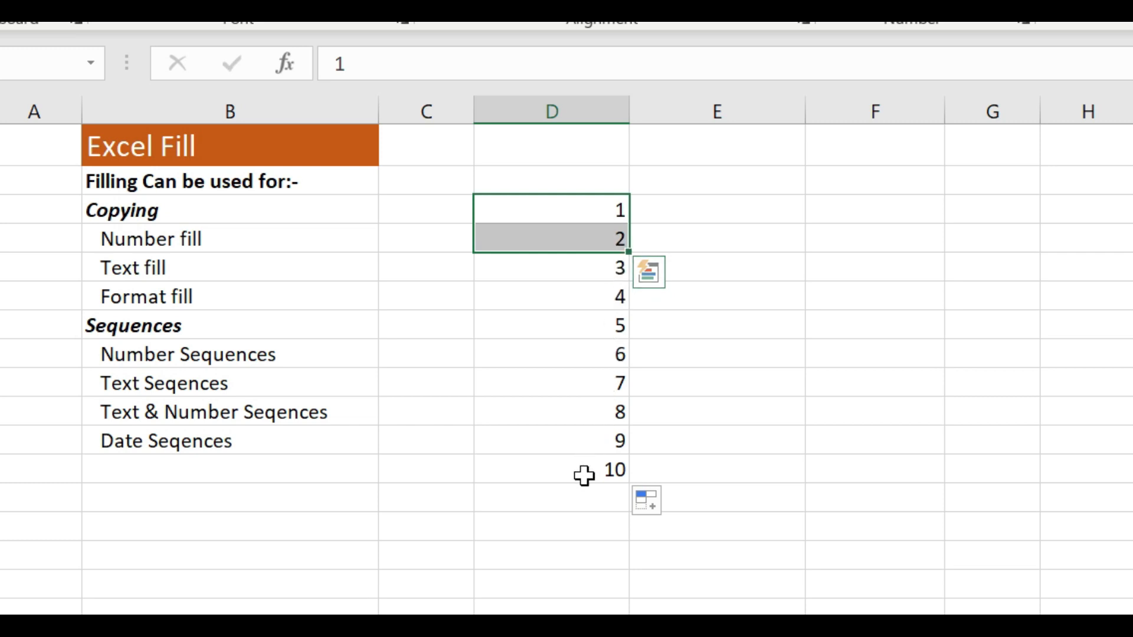
left_click(569, 209)
left_click_drag(568, 251, 560, 456)
key("Delete")
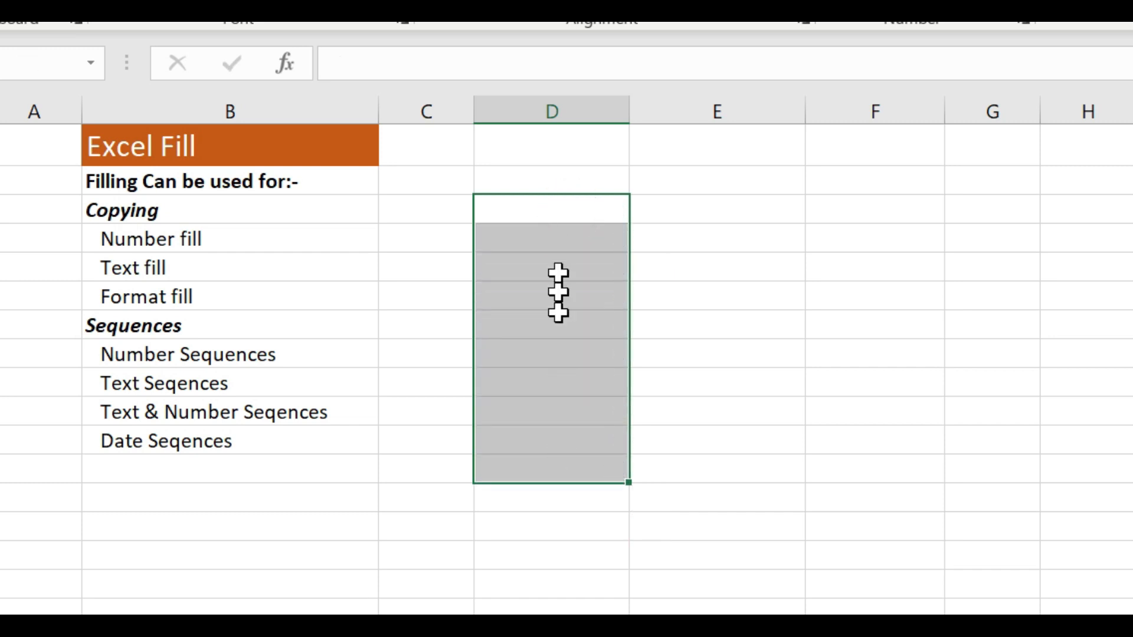
Enter 5 in D3 and 10 in D4 as the starting values of a number sequence
left_click(558, 208)
type("5")
left_click(559, 240)
type("10")
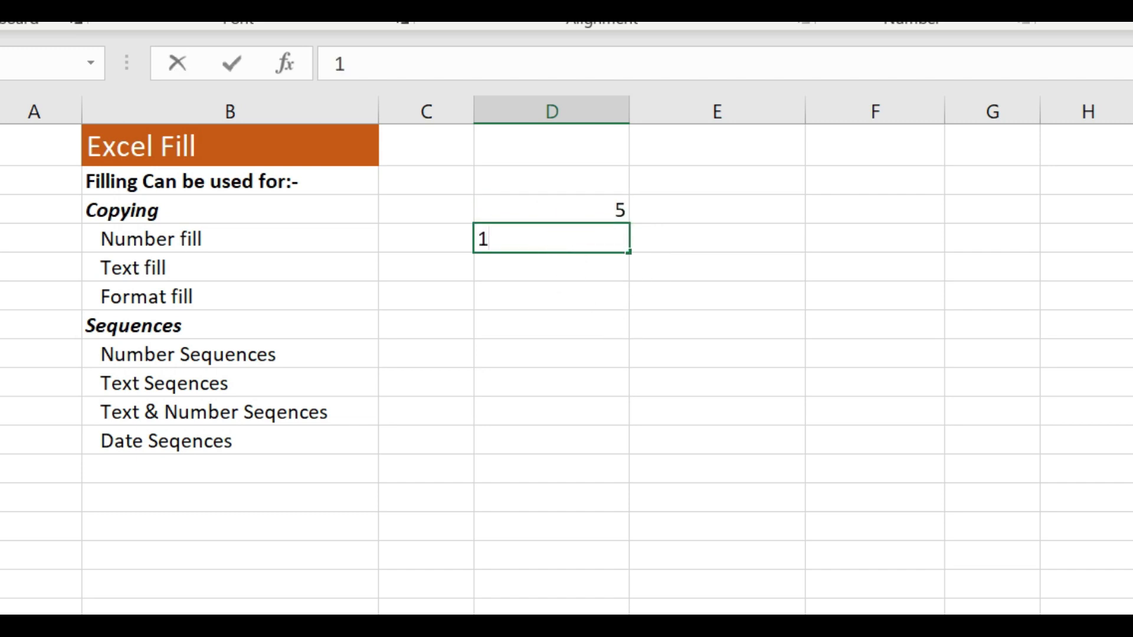
left_click(569, 313)
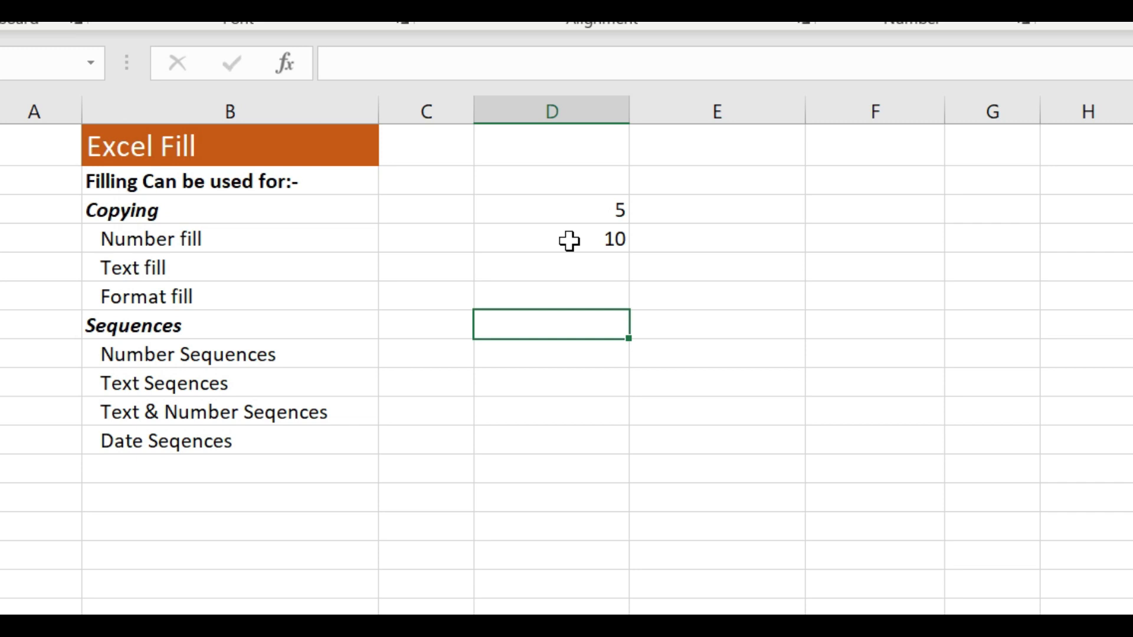
Extend the sequence from D3:D4 down through D12 so that it runs from 5 to 50 in steps of 5
left_click_drag(596, 204, 596, 235)
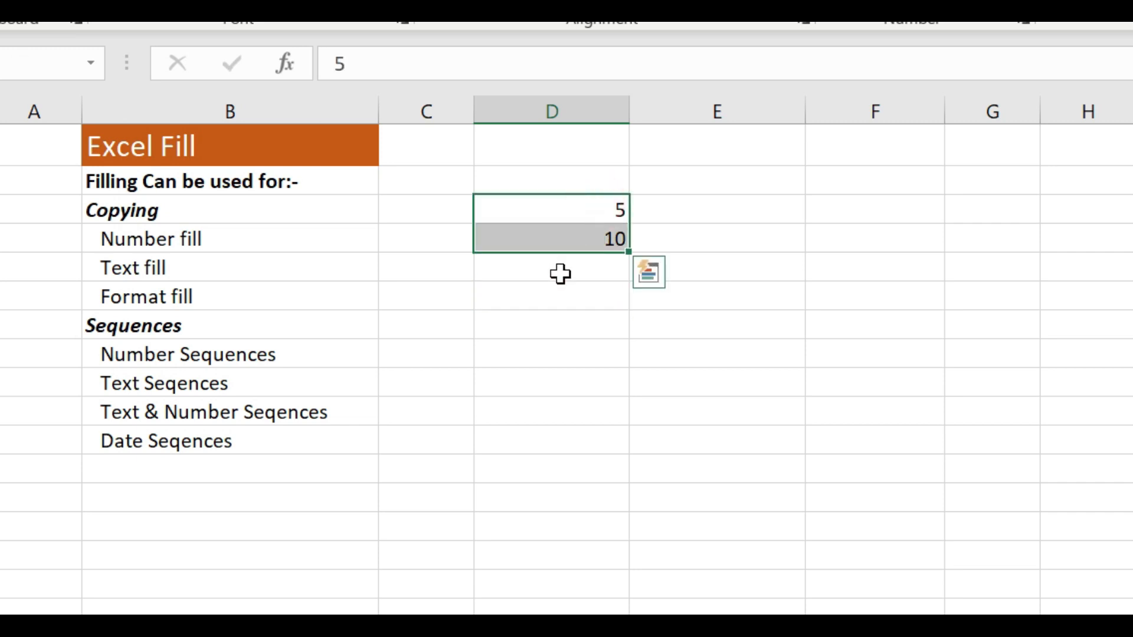
left_click(629, 255)
left_click_drag(629, 254, 618, 479)
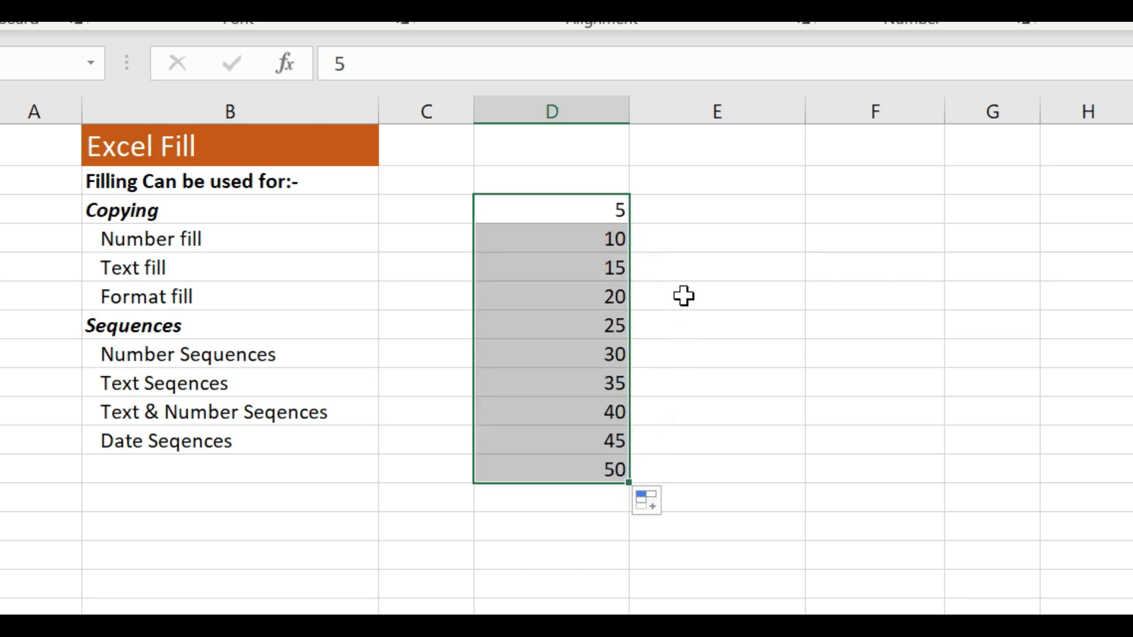
Delete the multiples-of-five sequence in D3:D12
left_click(595, 206)
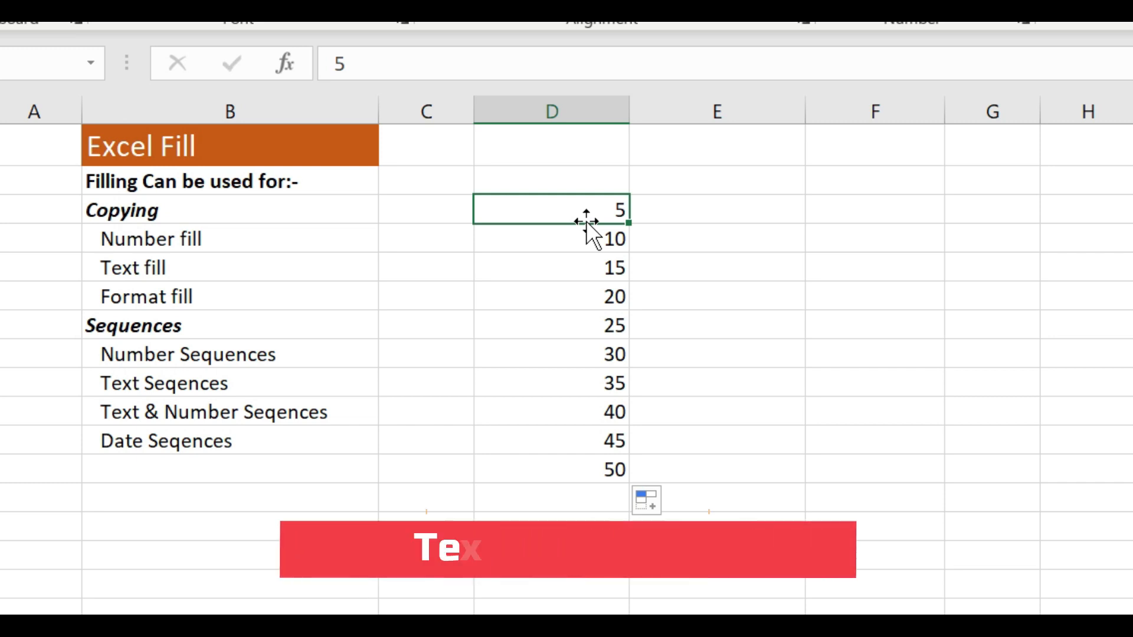
left_click_drag(577, 210, 584, 473)
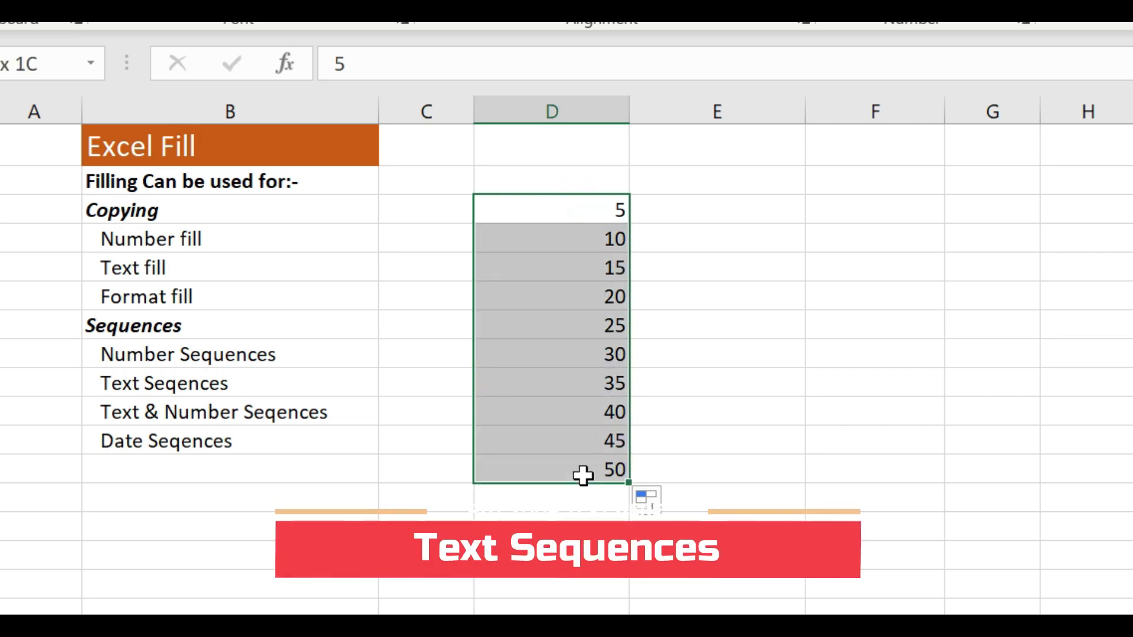
key("Delete")
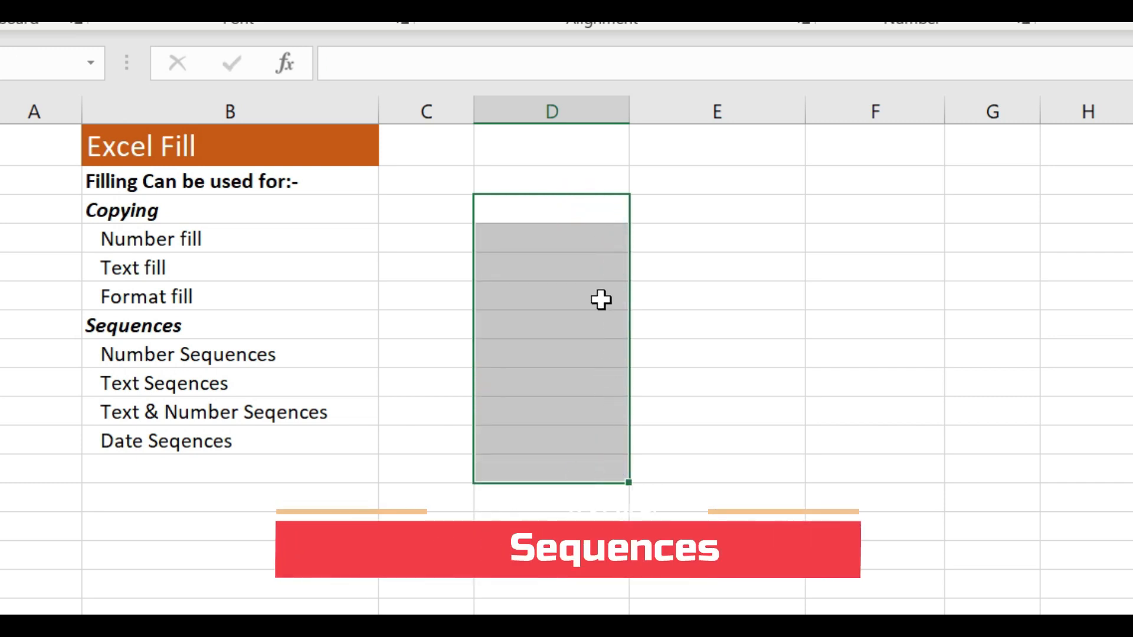
Enter the month abbreviations Jan in D3 and Feb in D4
left_click(583, 213)
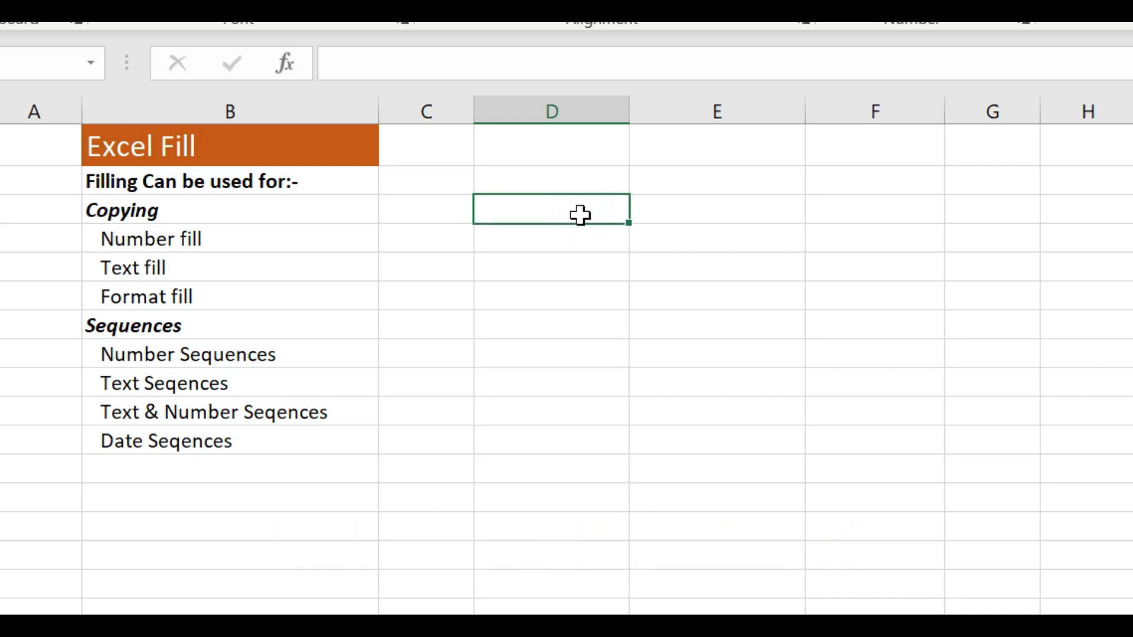
type("Jan")
key("Return")
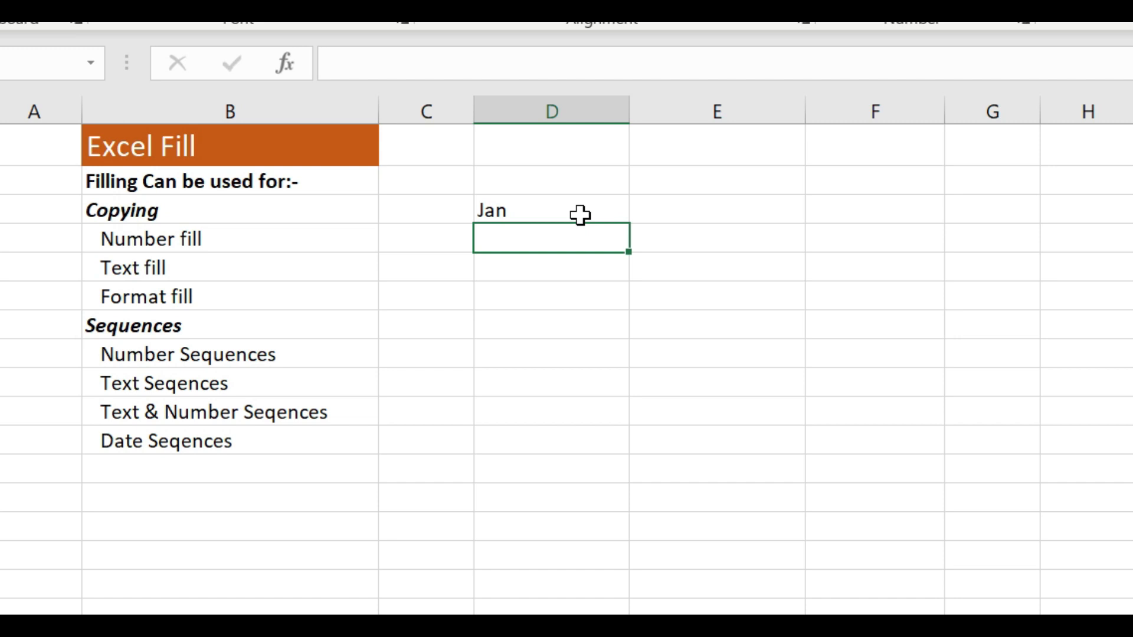
type("Feb")
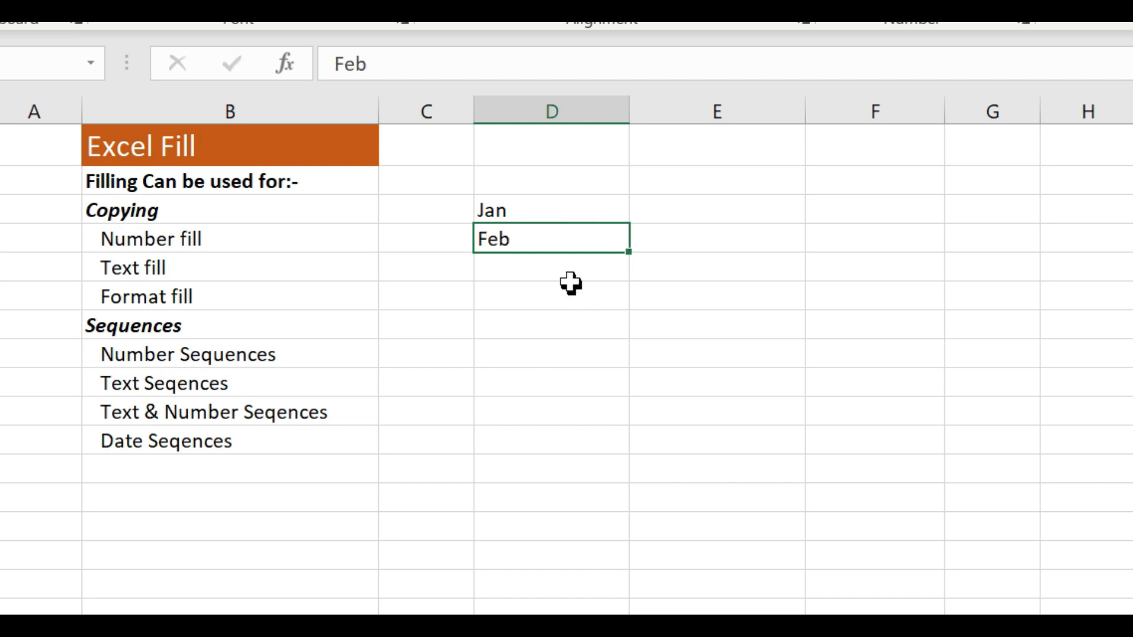
key("Return")
Extend the consecutive month sequence from D3:D4 down through D15
left_click(555, 209)
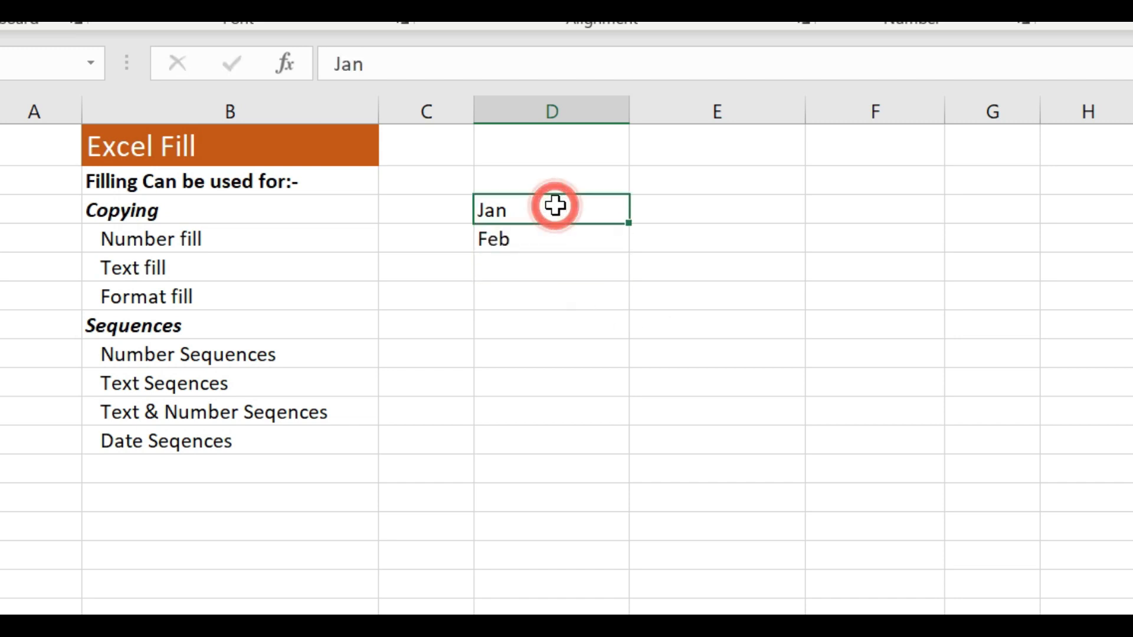
left_click_drag(555, 211, 551, 242)
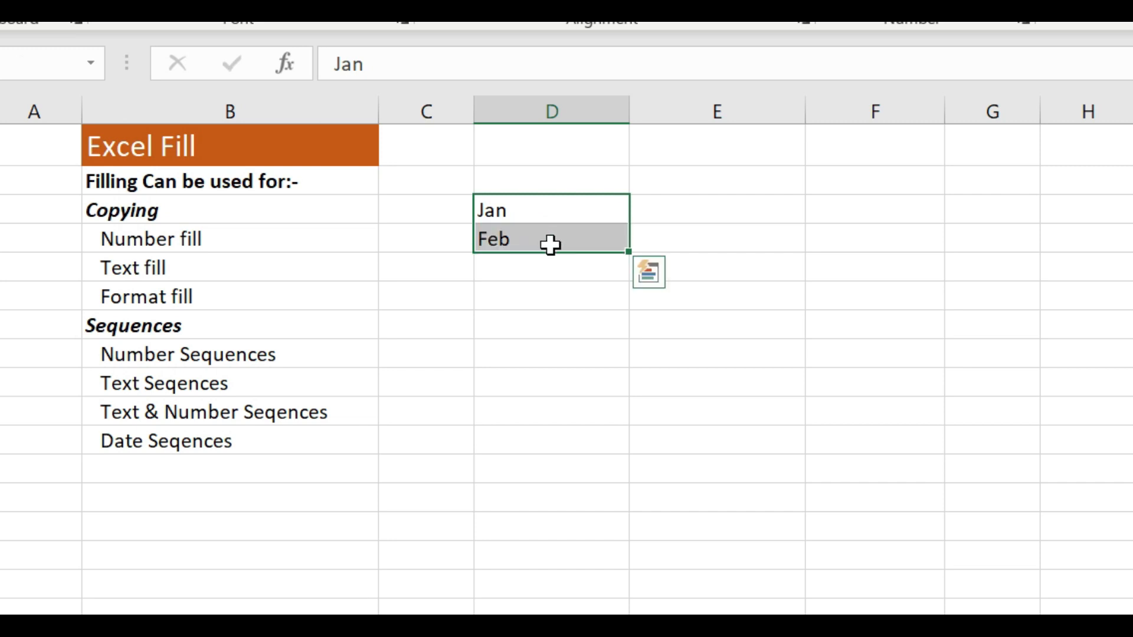
left_click_drag(627, 252, 609, 557)
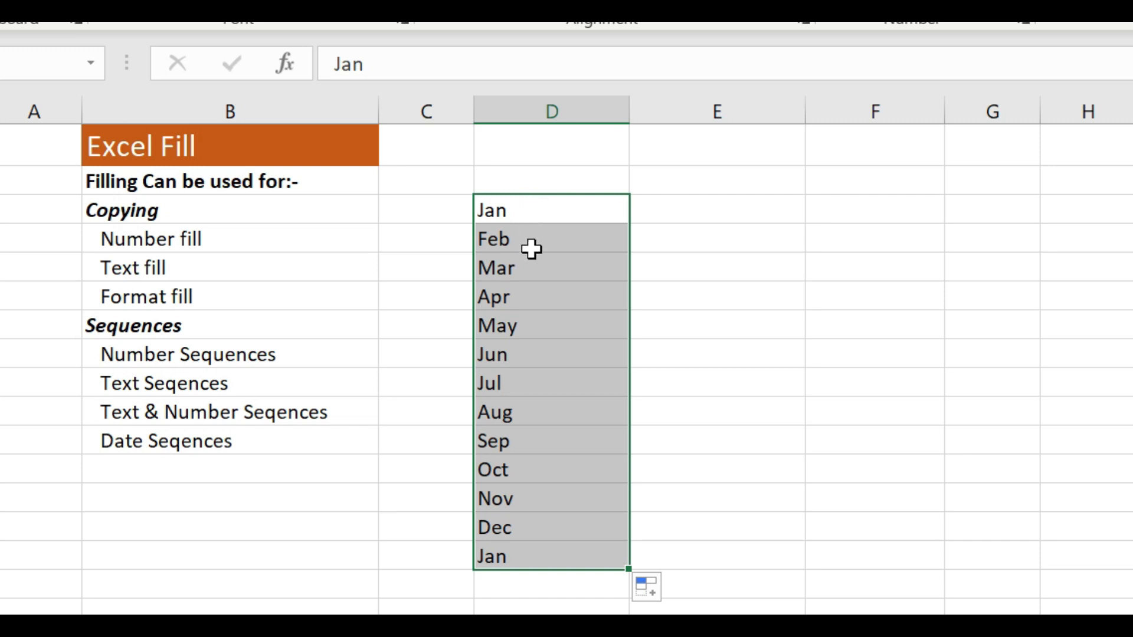
Clear the month list in D3:D15 and enter Jan in D3 and Mar in D4
key("Delete")
left_click(528, 212)
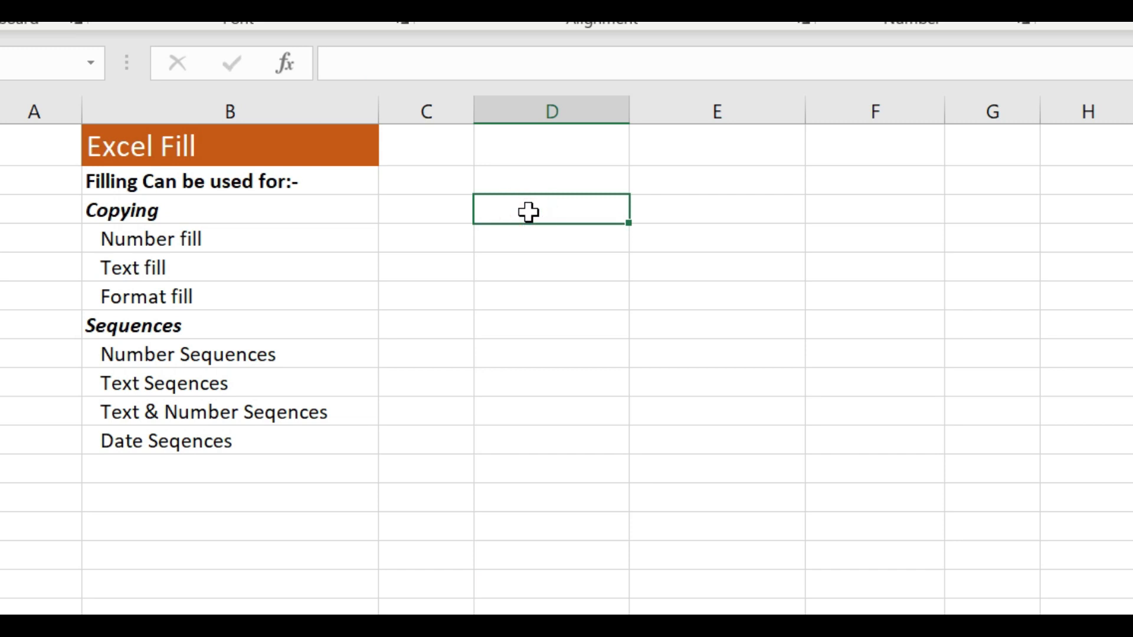
type("Jan")
key("Return")
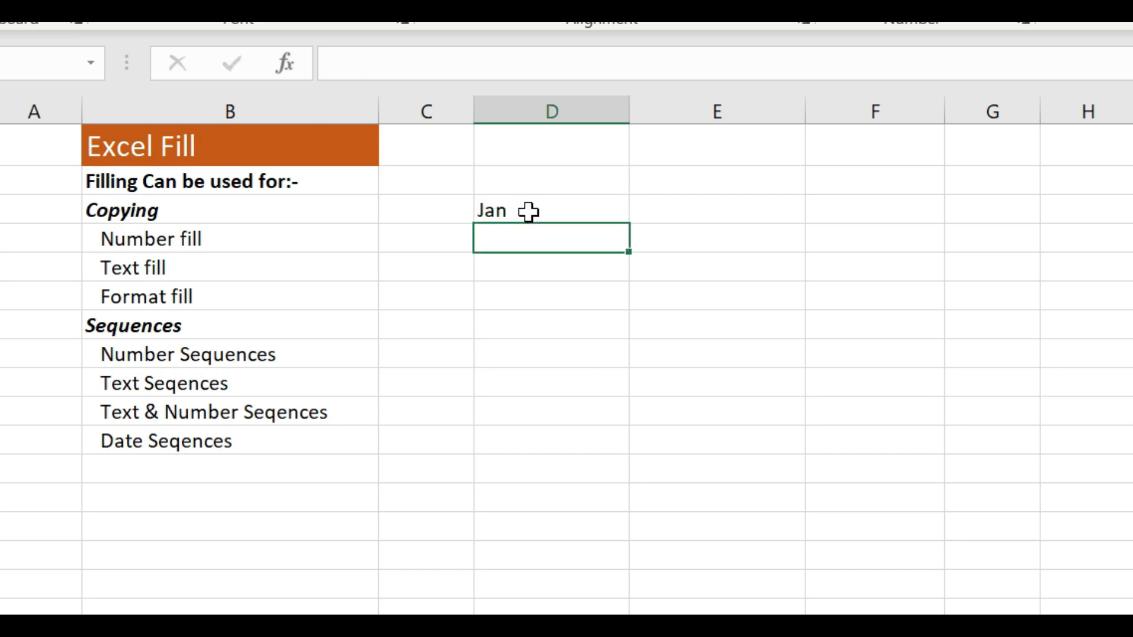
type("Mar")
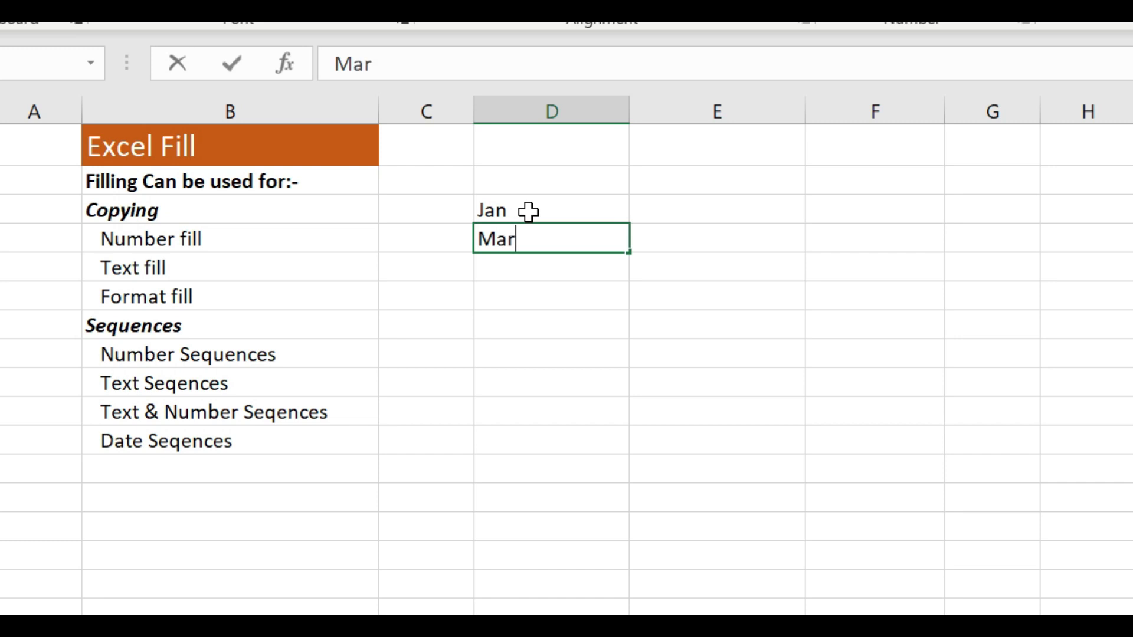
key("Return")
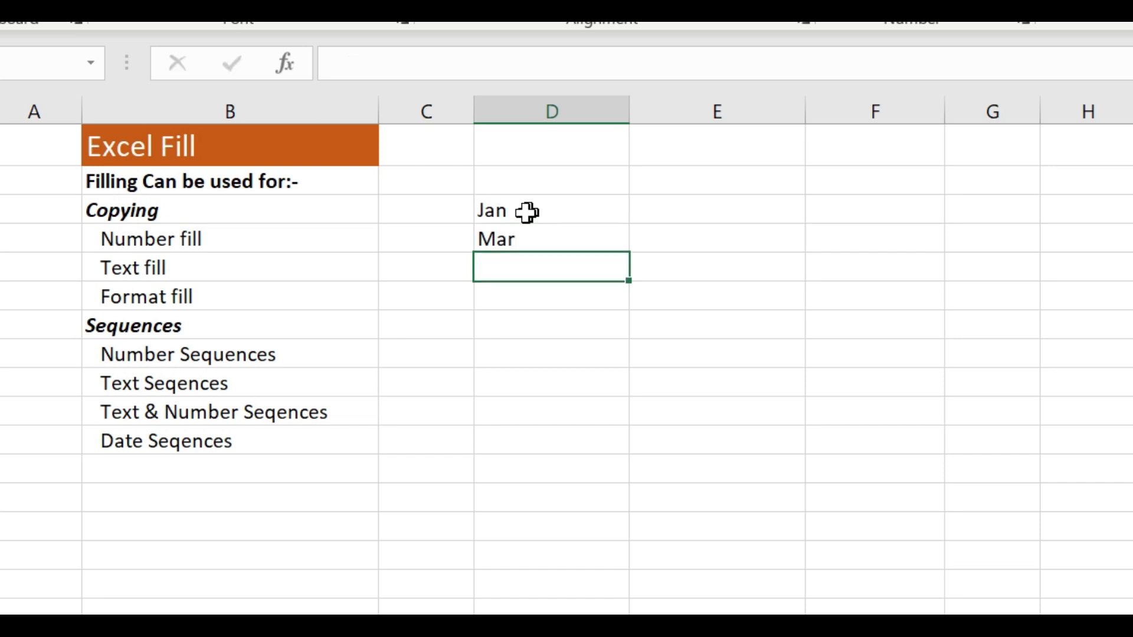
Extend the every-other-month pattern from D3:D4 down through D11
left_click_drag(526, 212, 530, 231)
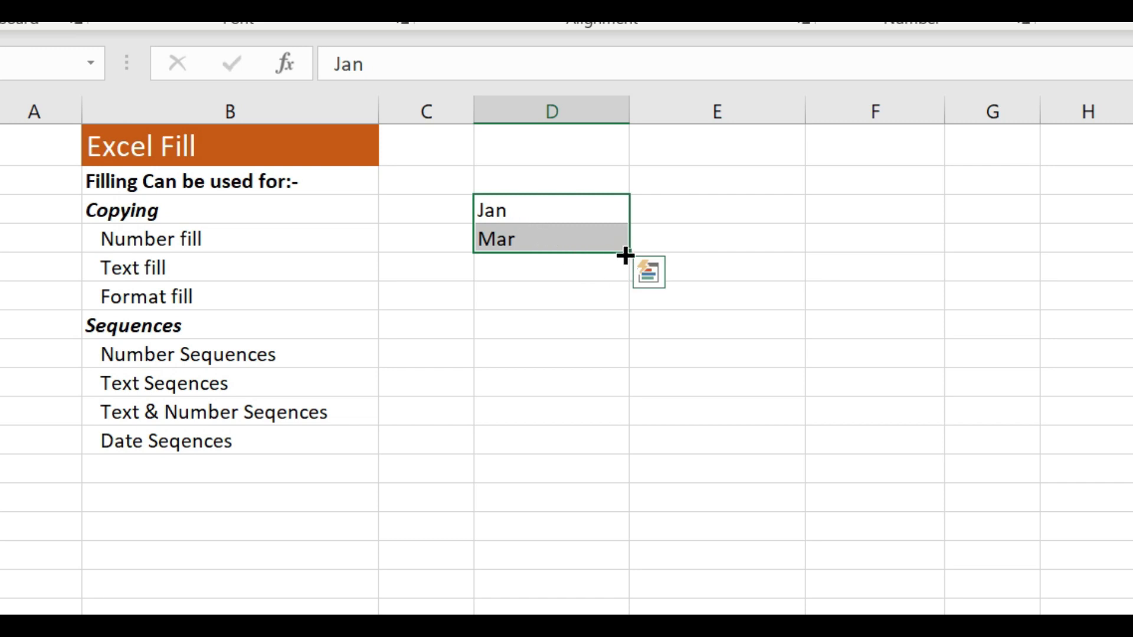
left_click_drag(627, 255, 608, 441)
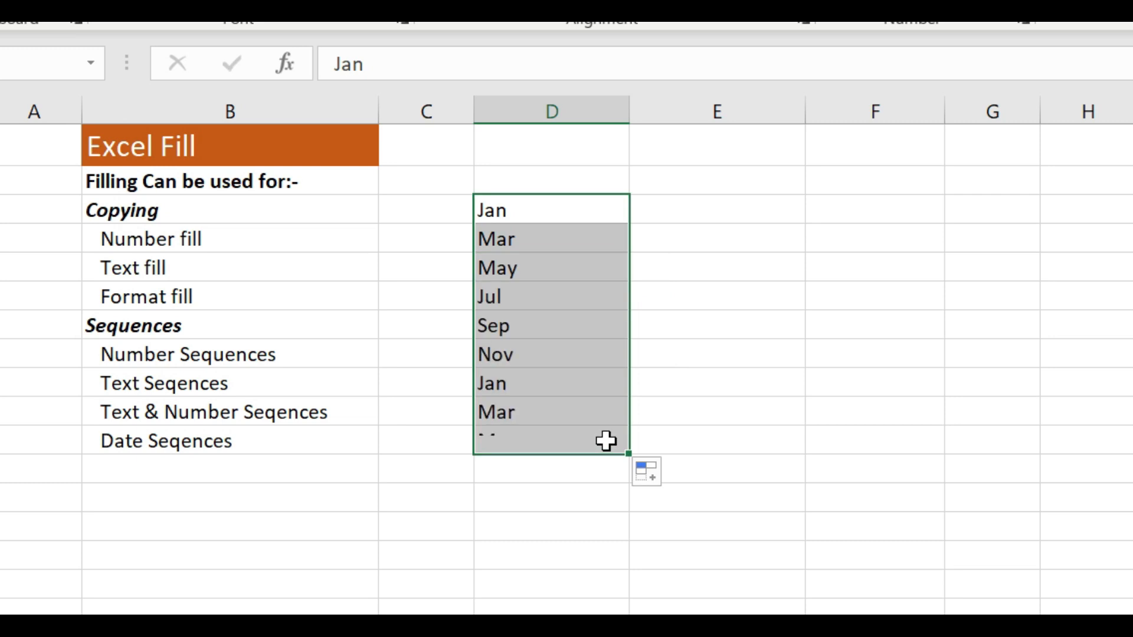
left_click(518, 246)
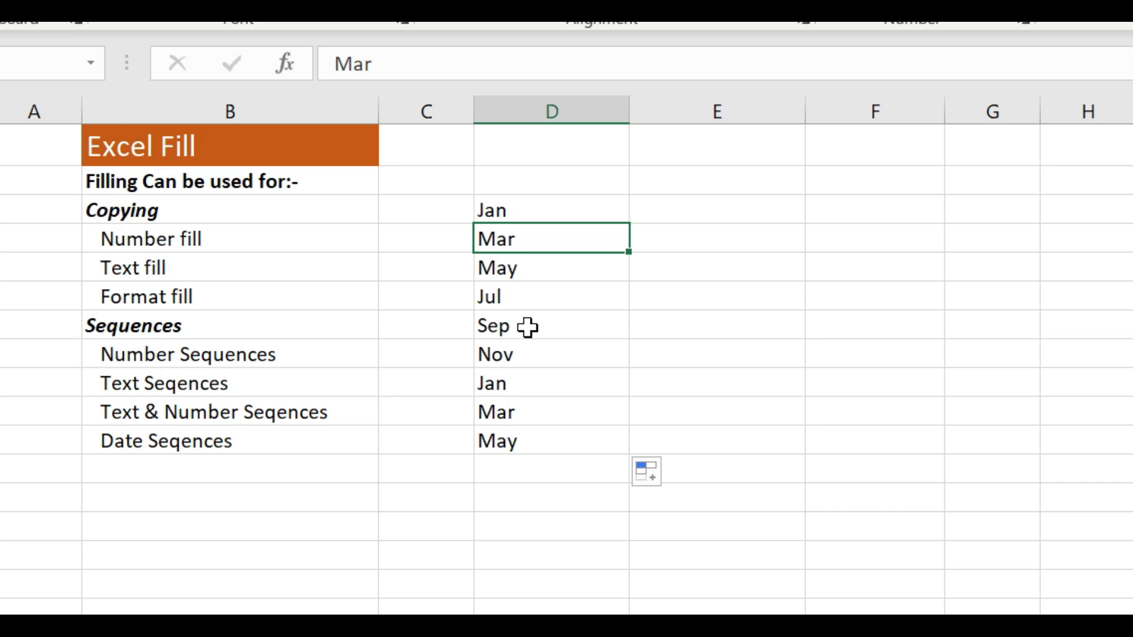
Clear the alternating months in D3:D11 and enter the weekday abbreviations Sun in D3 and Mon in D4
left_click_drag(531, 210, 521, 432)
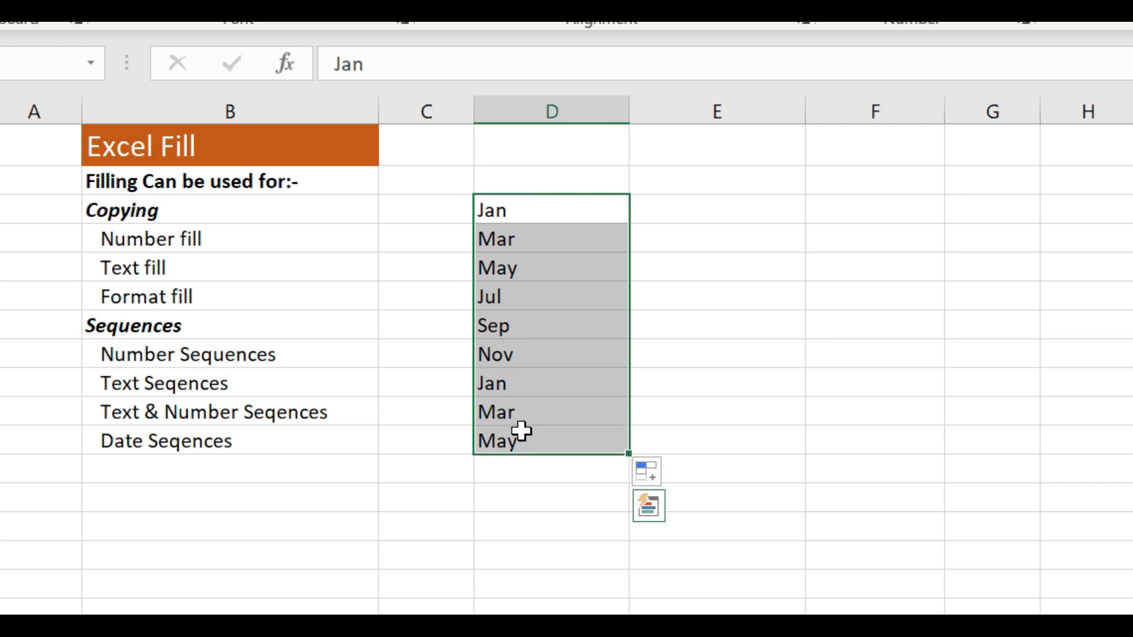
key("Delete")
left_click(563, 214)
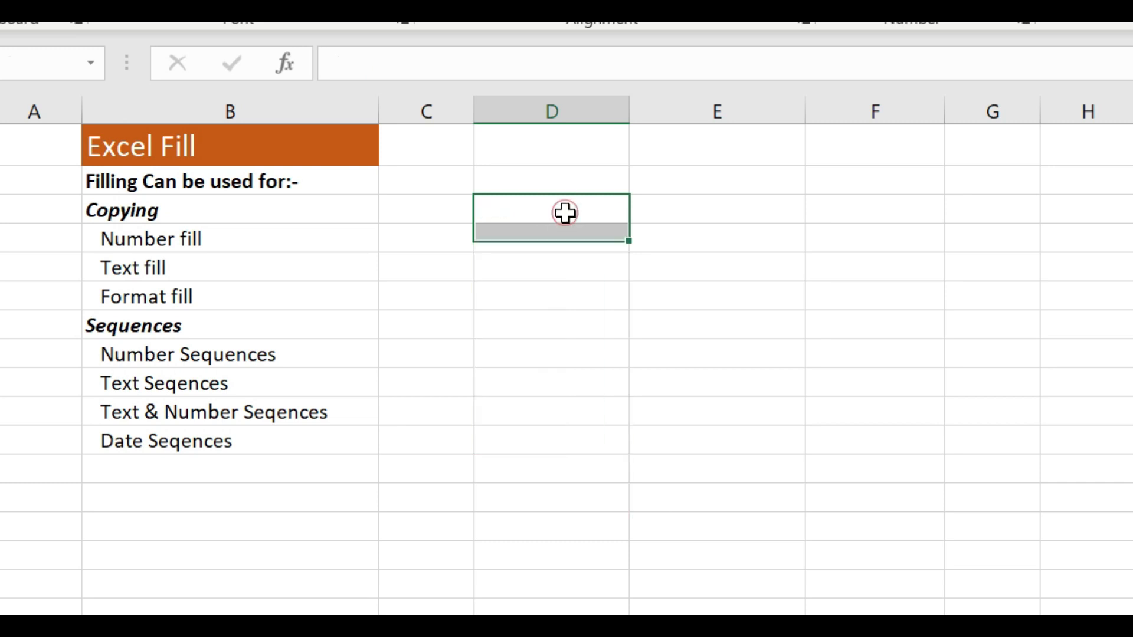
type("Sun")
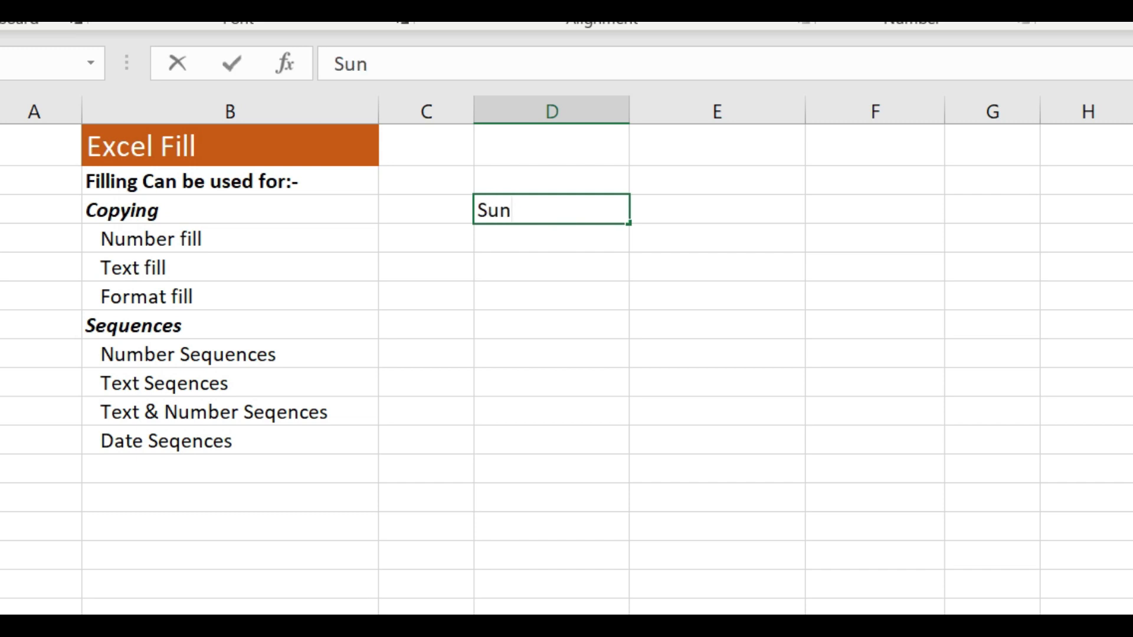
key("Return")
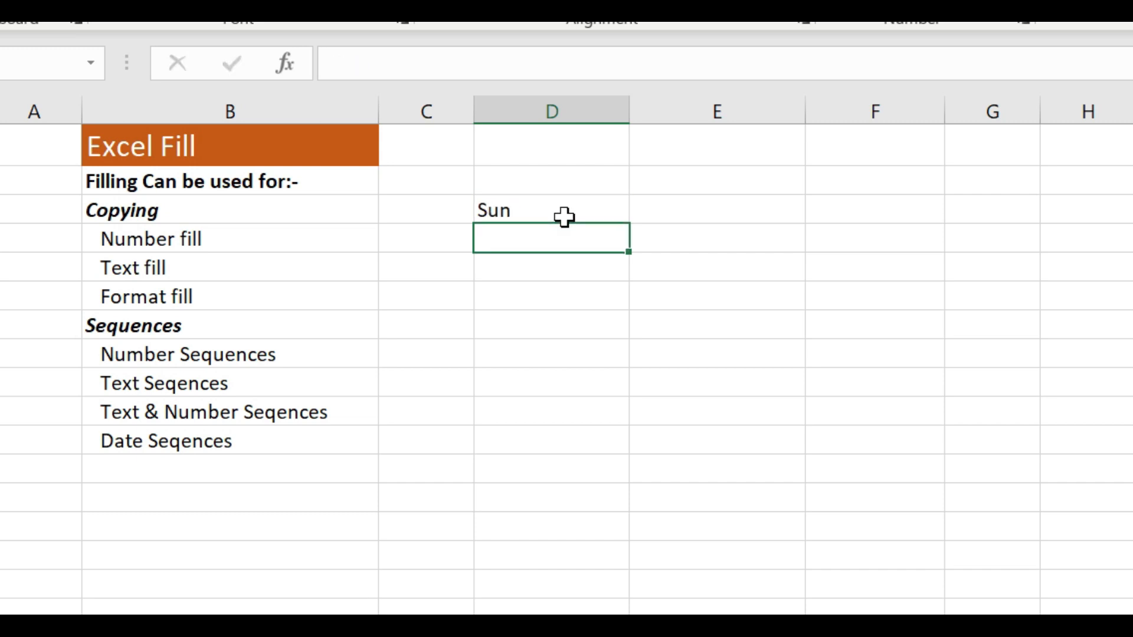
type("Mon")
key("Return")
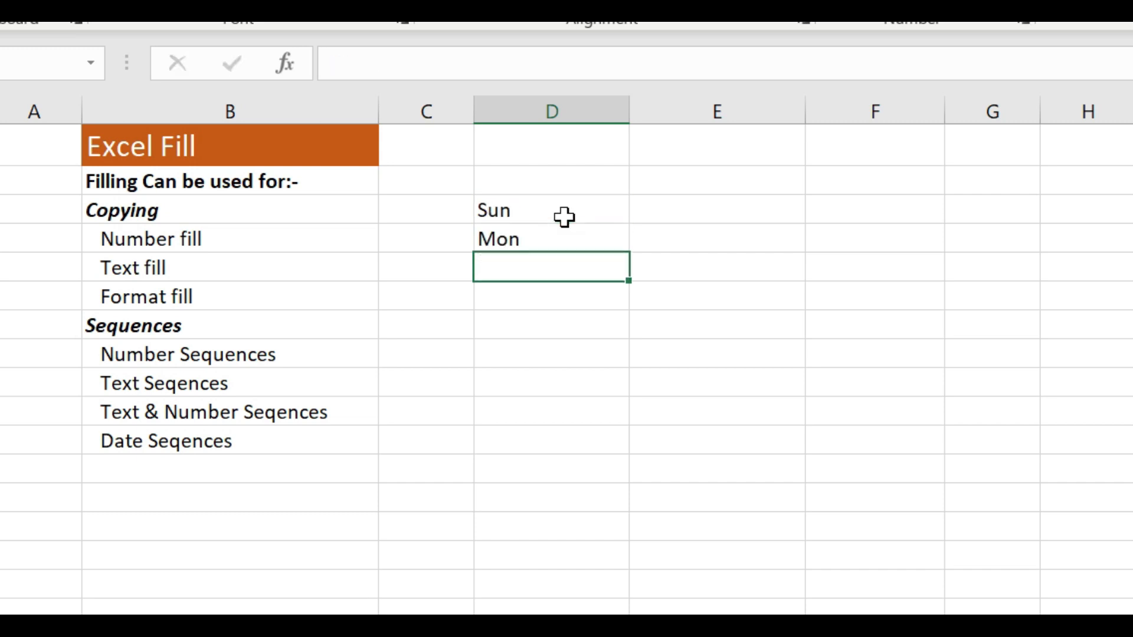
Extend the weekday sequence from D3:D4 down through D9 so that it ends at Sat
left_click_drag(563, 216, 632, 404)
left_click(529, 211)
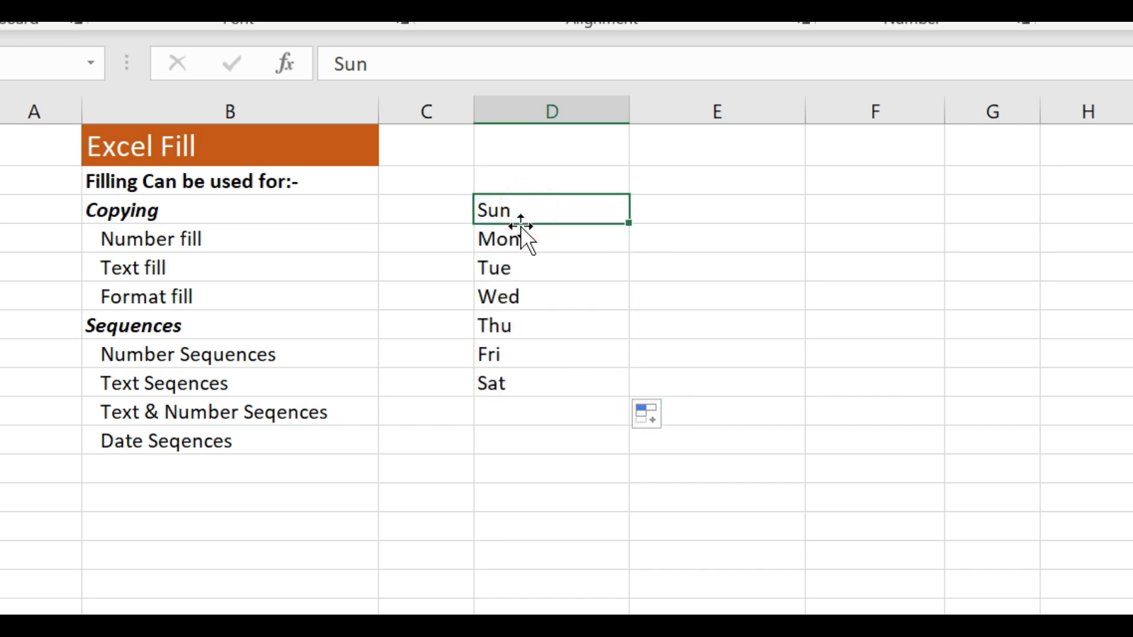
left_click(516, 236)
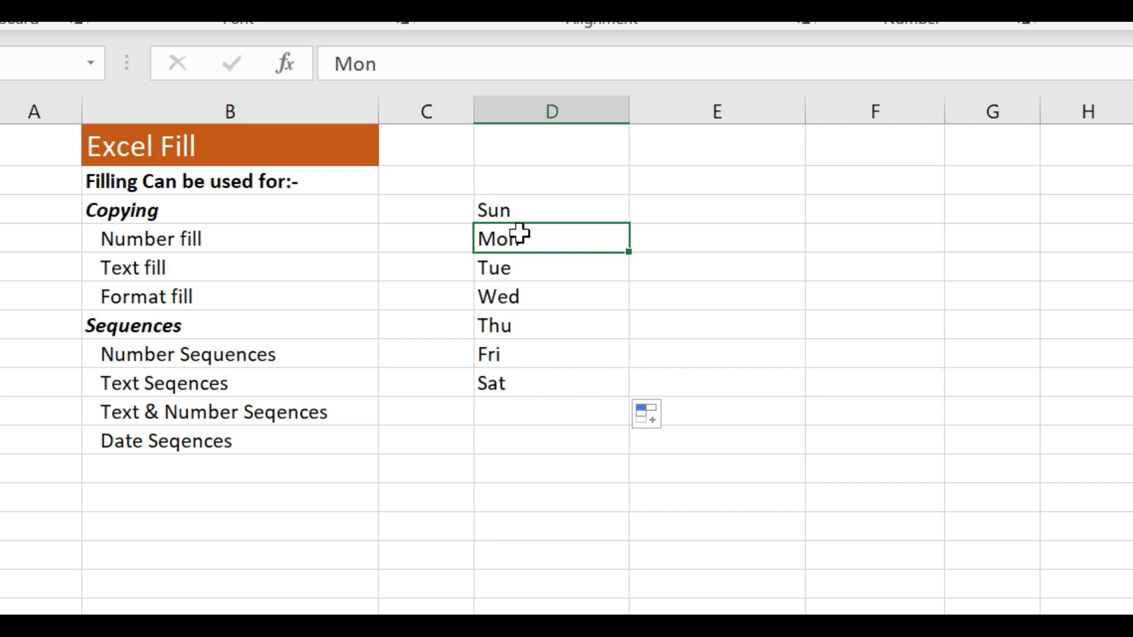
Clear the weekday list in D3:D9 and enter the text-and-number code S001 in D3
left_click_drag(516, 207, 518, 372)
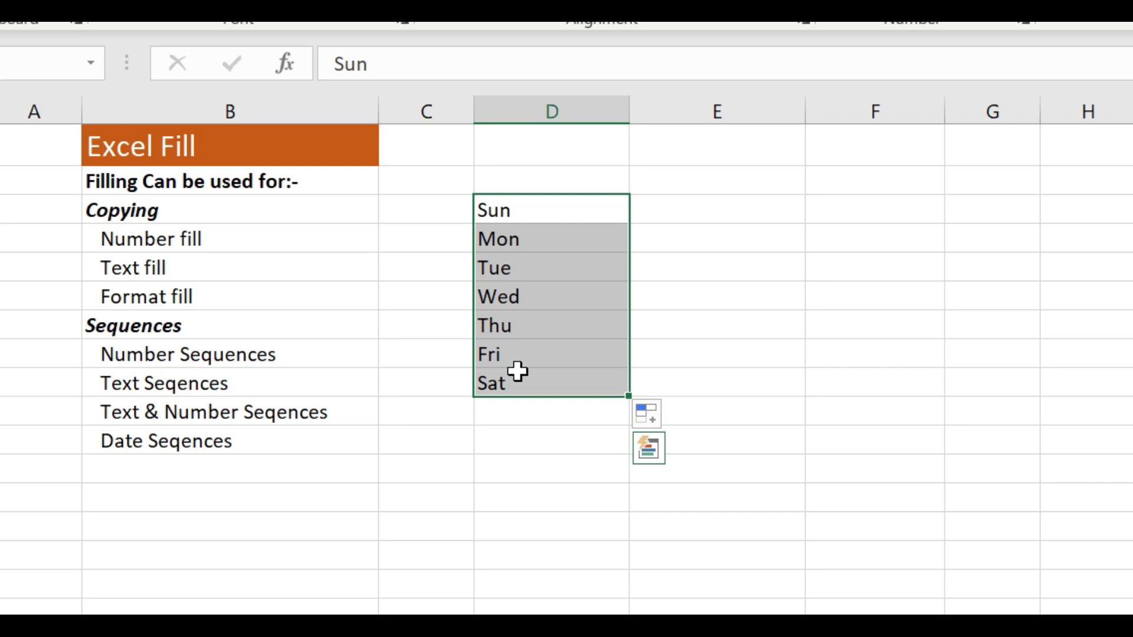
key("Delete")
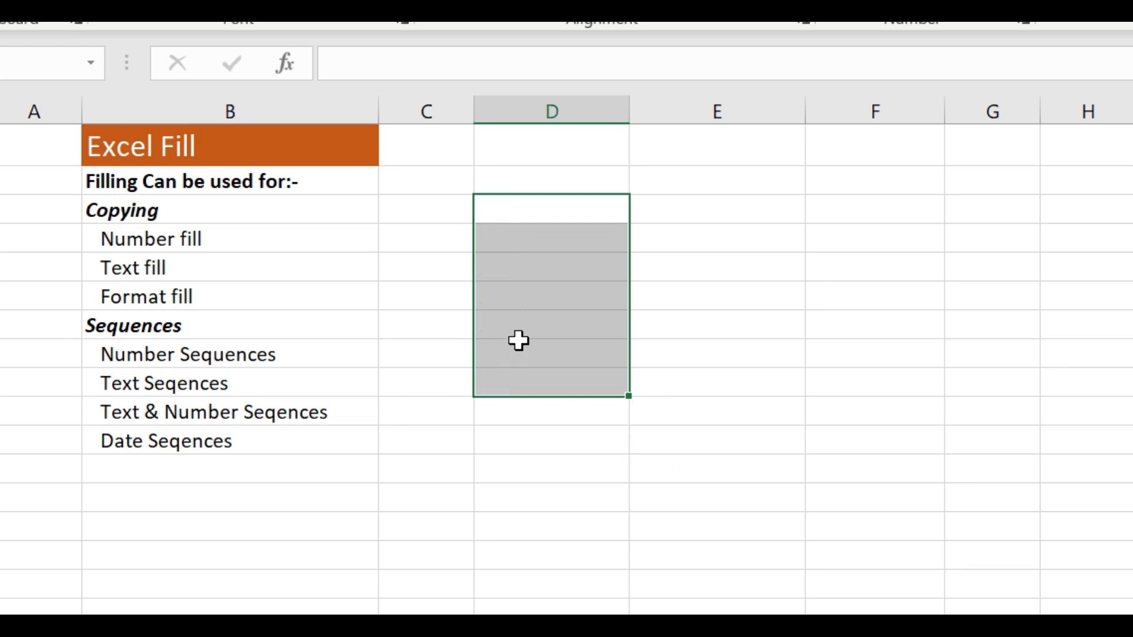
left_click(517, 210)
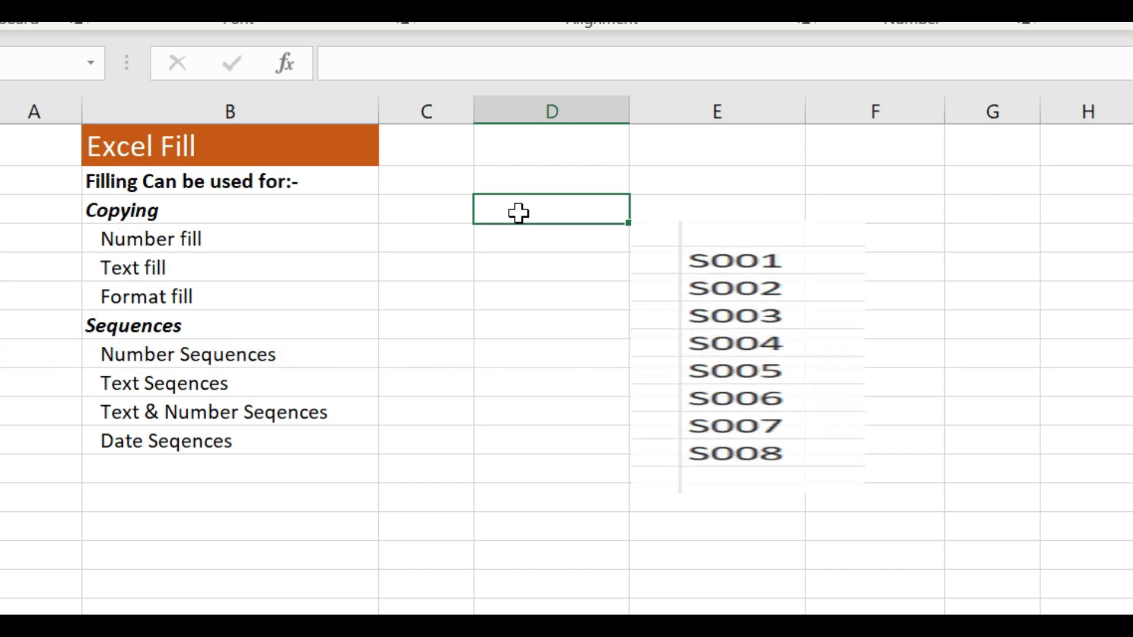
type("S")
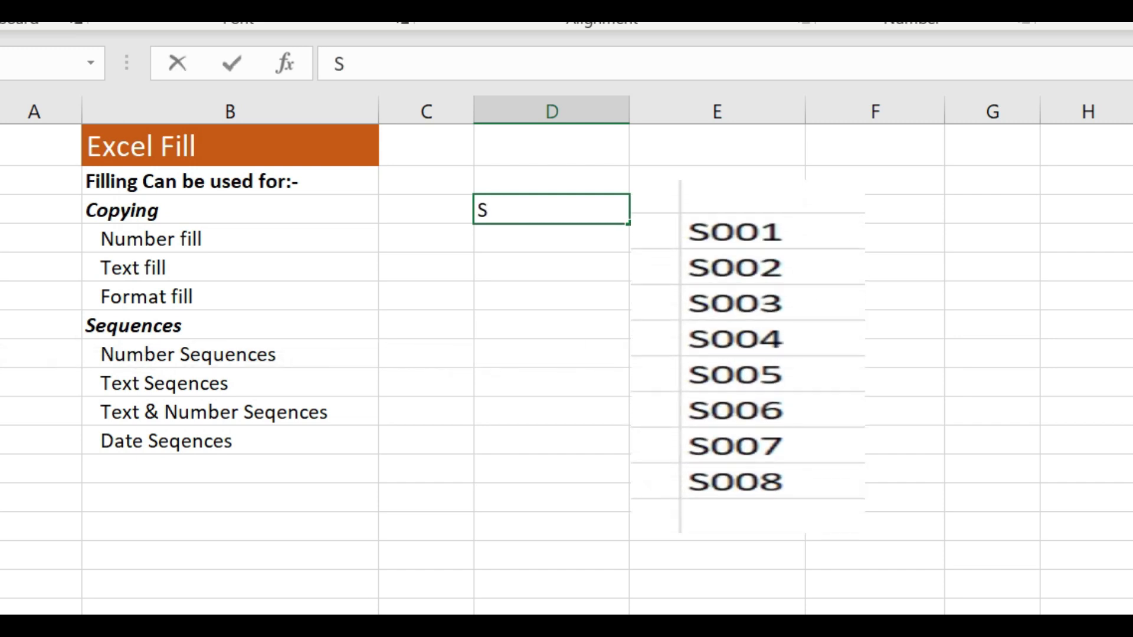
type("001")
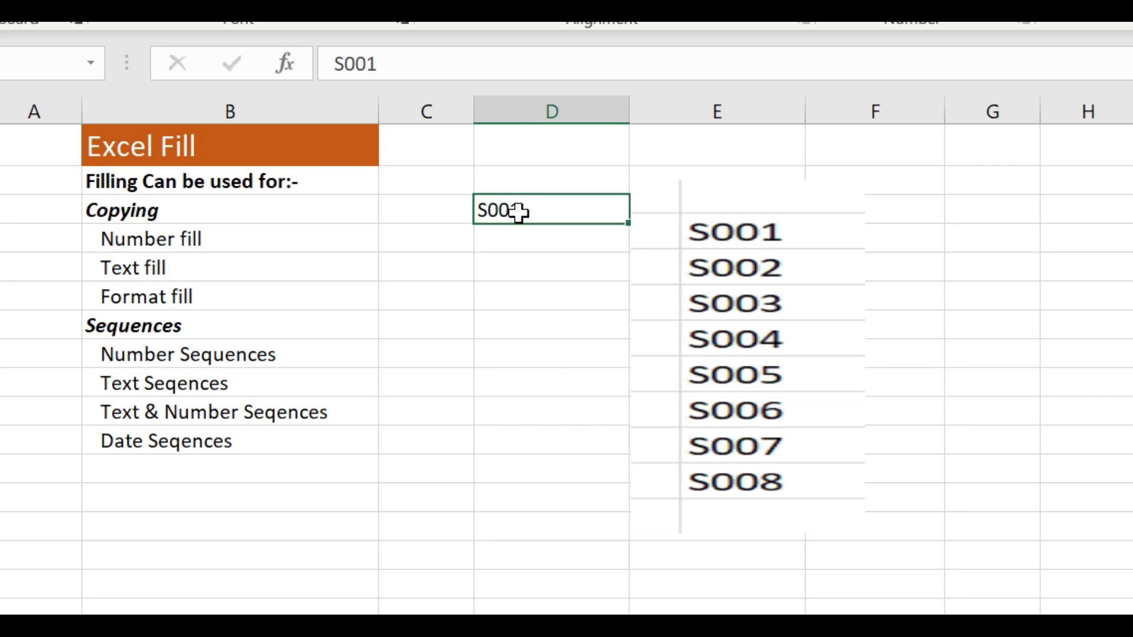
key("Return")
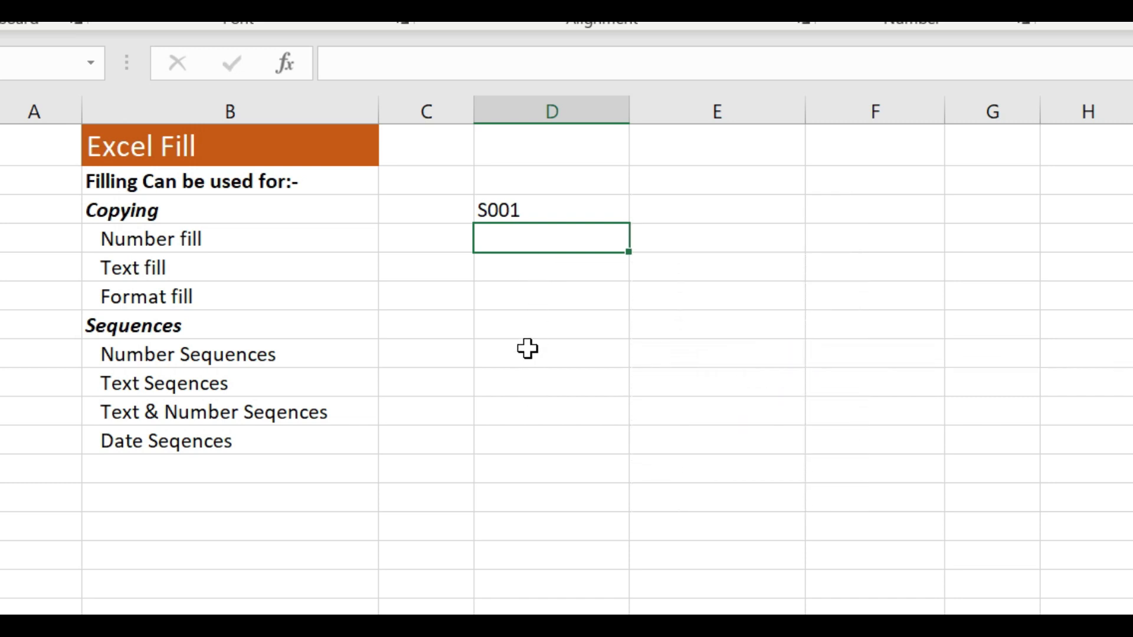
Fill the code in D3 down through D10 so that the sequence runs from S001 to S008
left_click(542, 211)
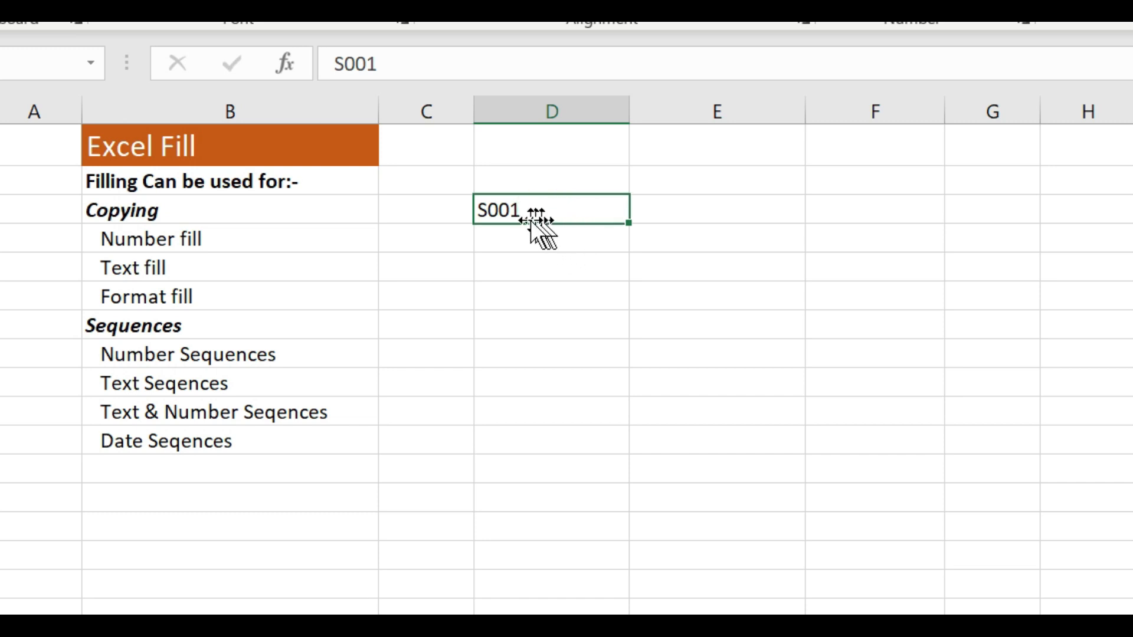
left_click(630, 225)
left_click_drag(631, 232, 611, 418)
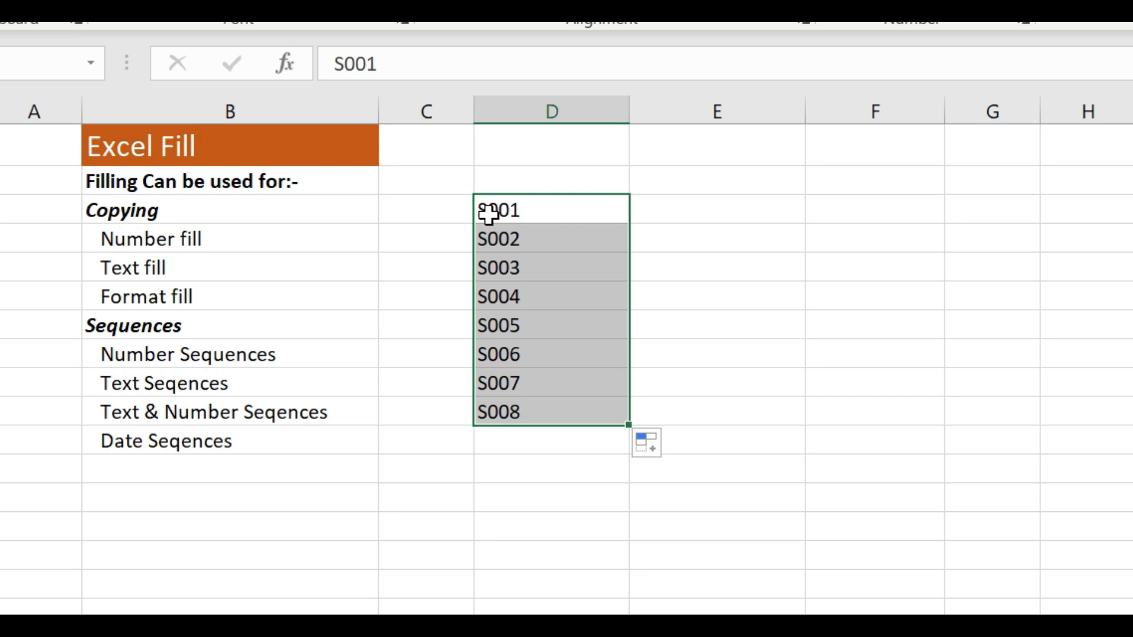
Enter the date 1-Jan-22 in E3, beside the first S-code
left_click(686, 347)
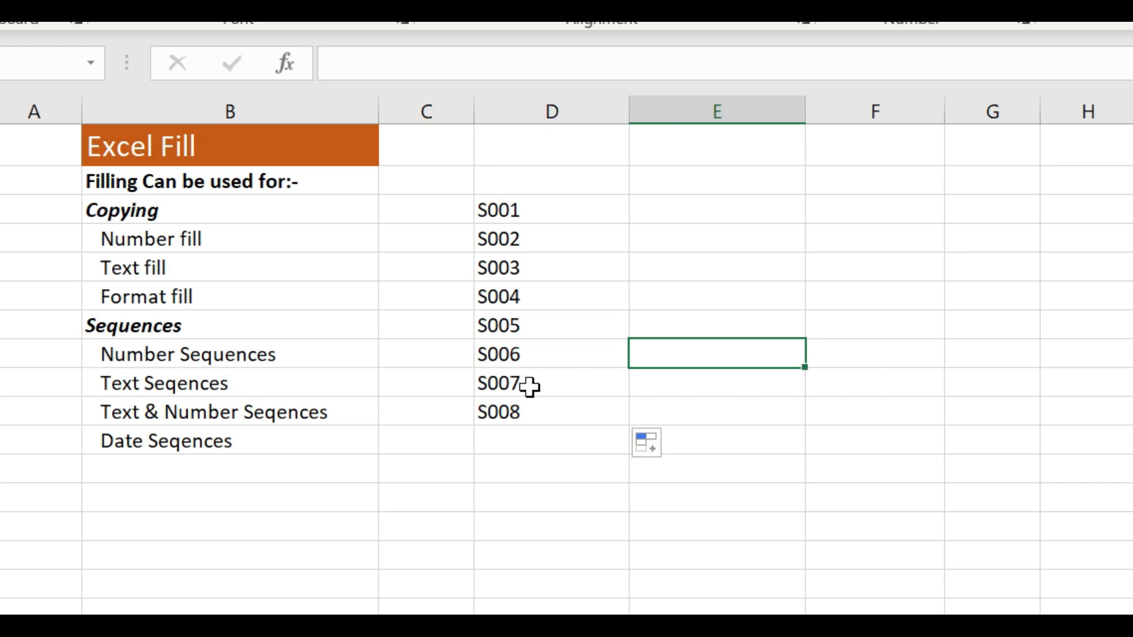
left_click(583, 217)
left_click(675, 211)
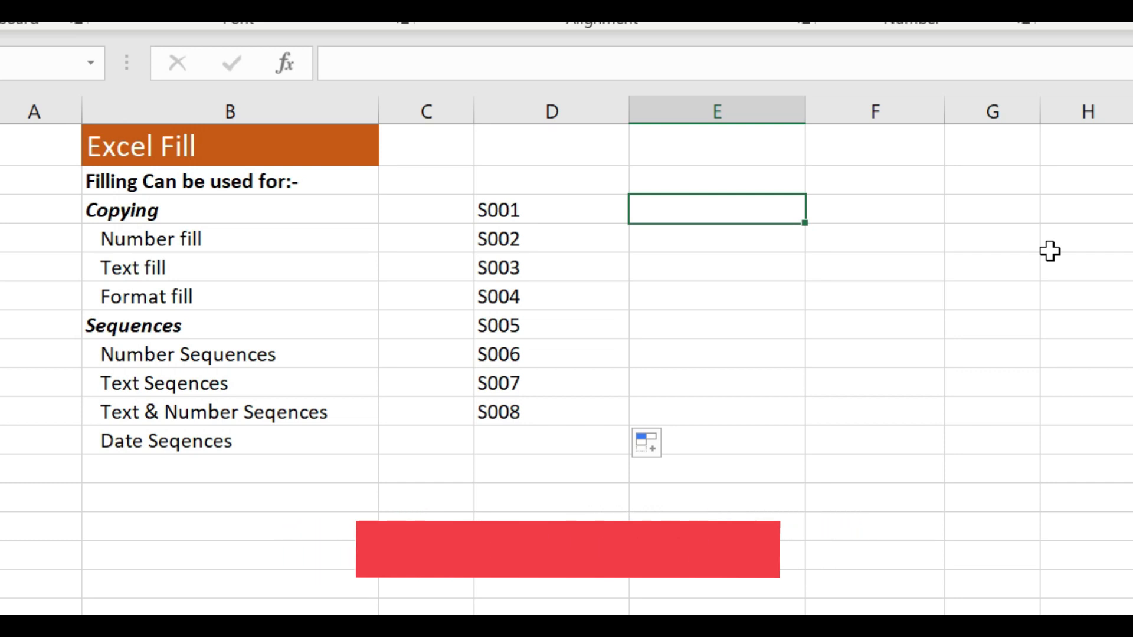
type("1")
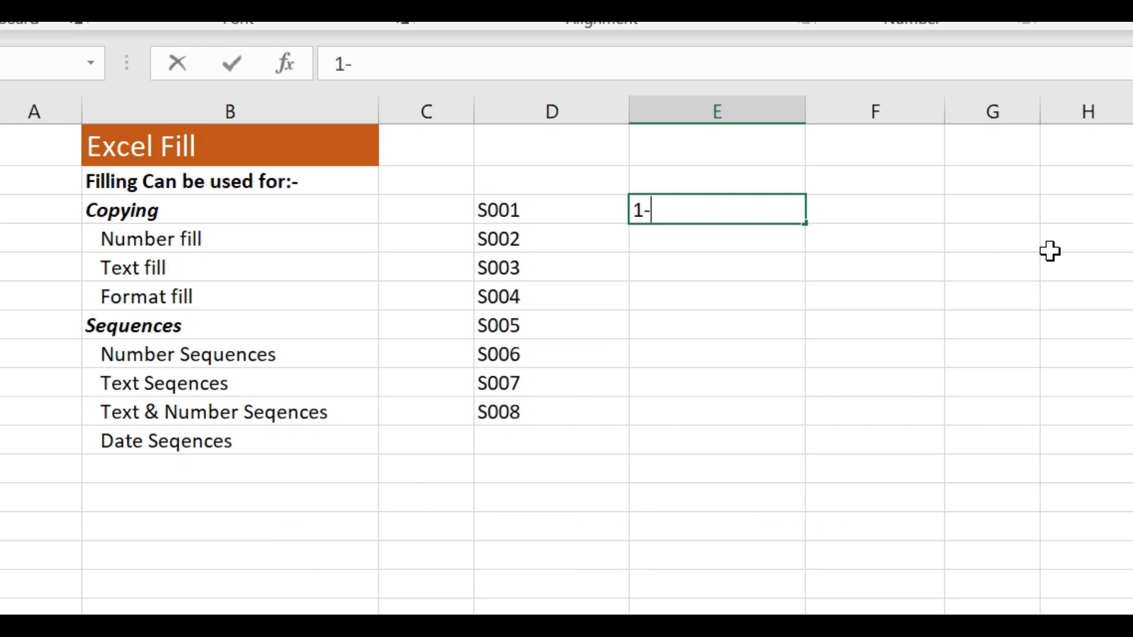
type("-Jan-22")
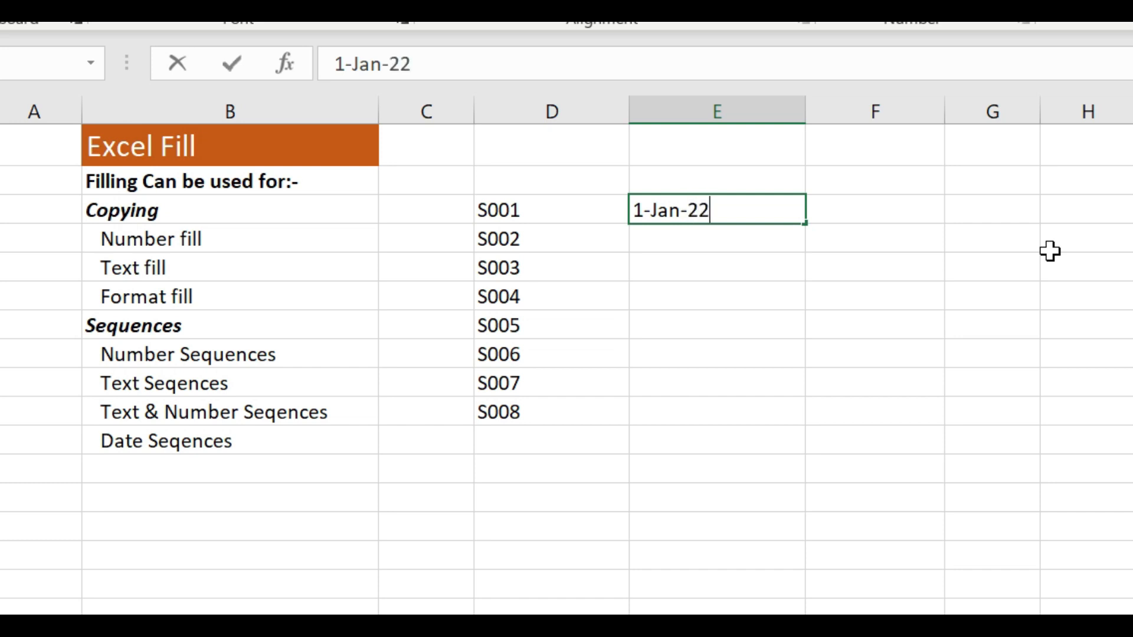
key("Return")
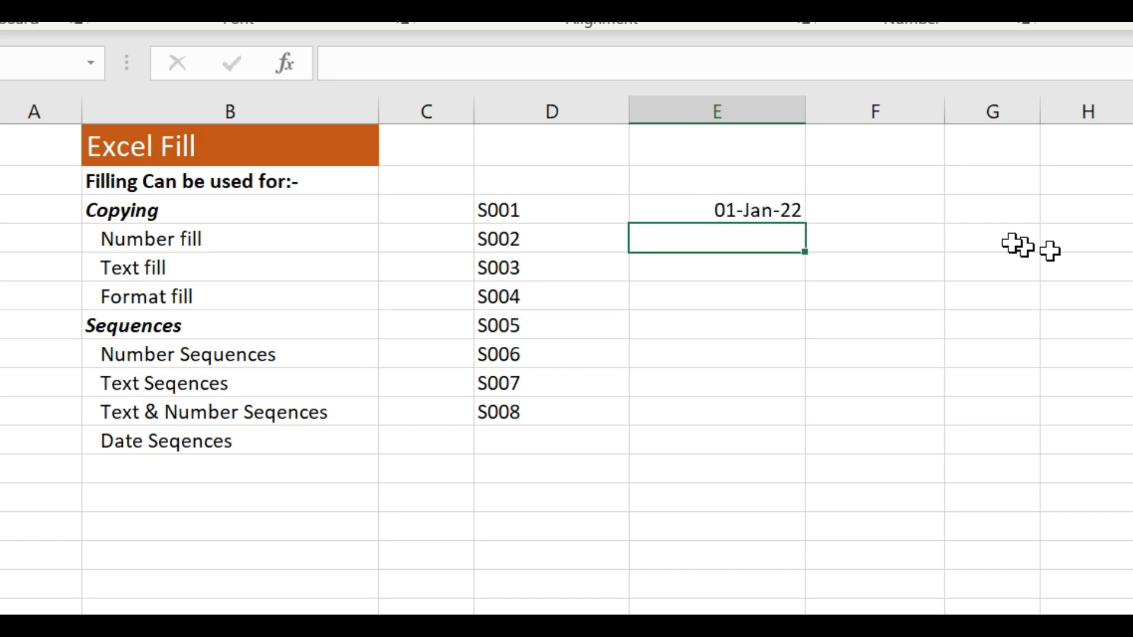
Fill the date in E3 down through E10 as a daily sequence ending at 08-Jan-22
left_click(702, 207)
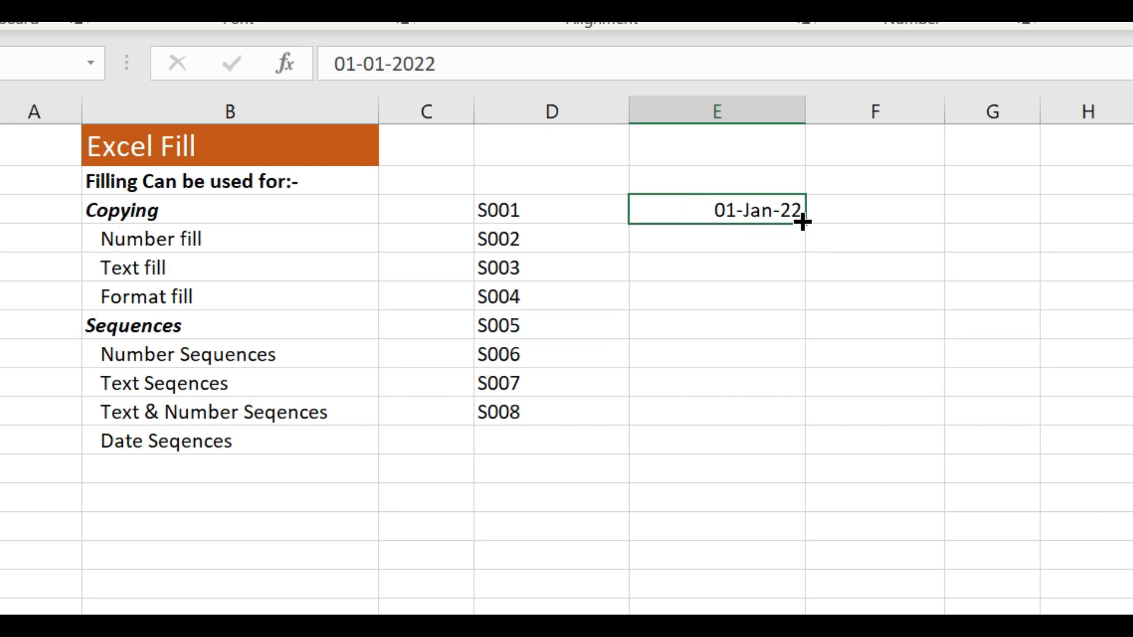
left_click_drag(803, 222, 803, 423)
left_click(728, 497)
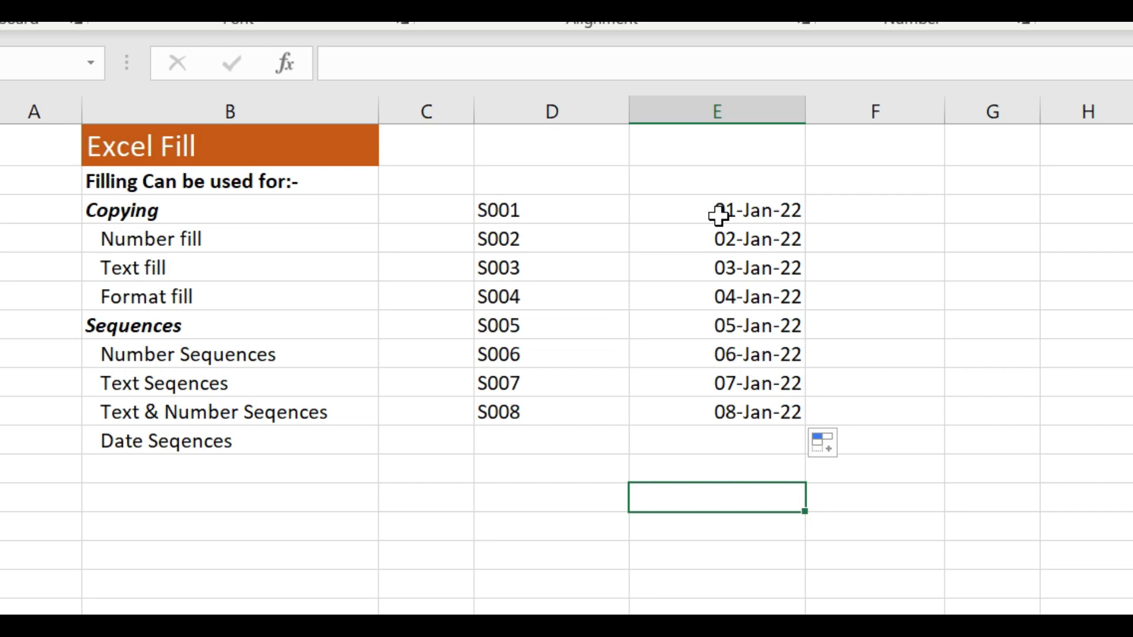
Enter the dates 1-Jan-22 in F3 and 5-Jan-22 in F4
left_click(845, 208)
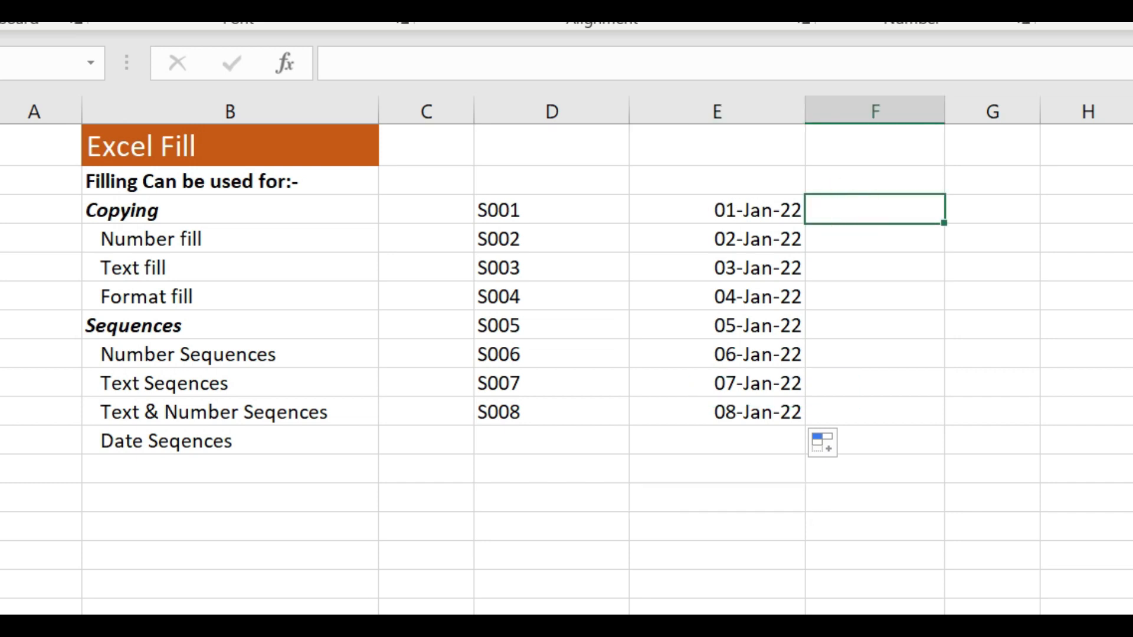
type("1-Jan")
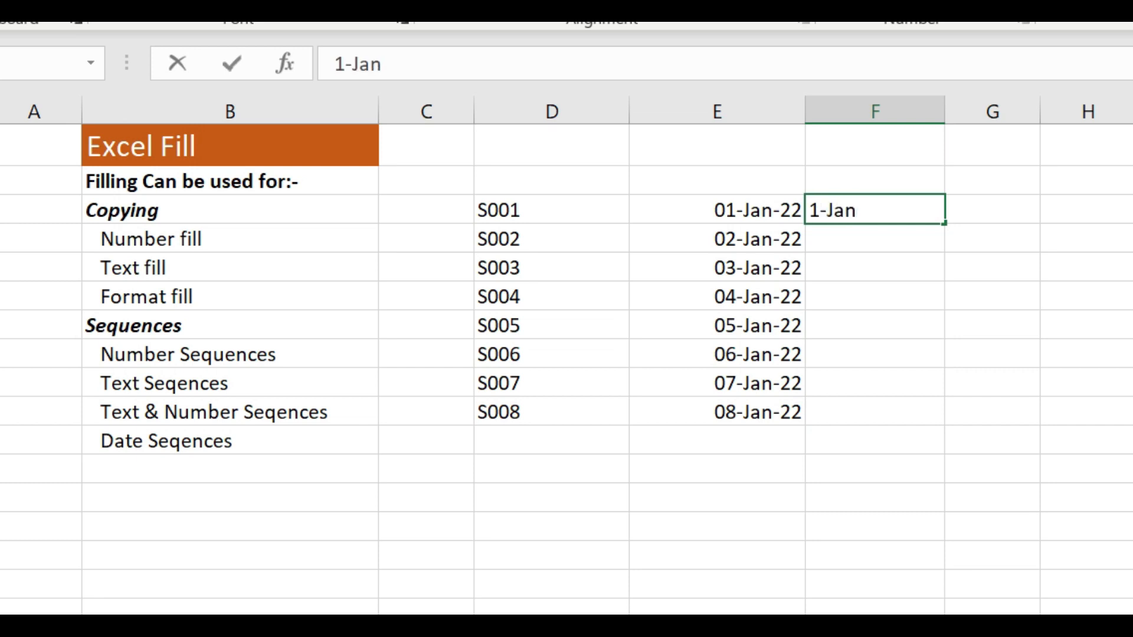
type("-22")
key("Return")
type("5-Jan-22")
key("Return")
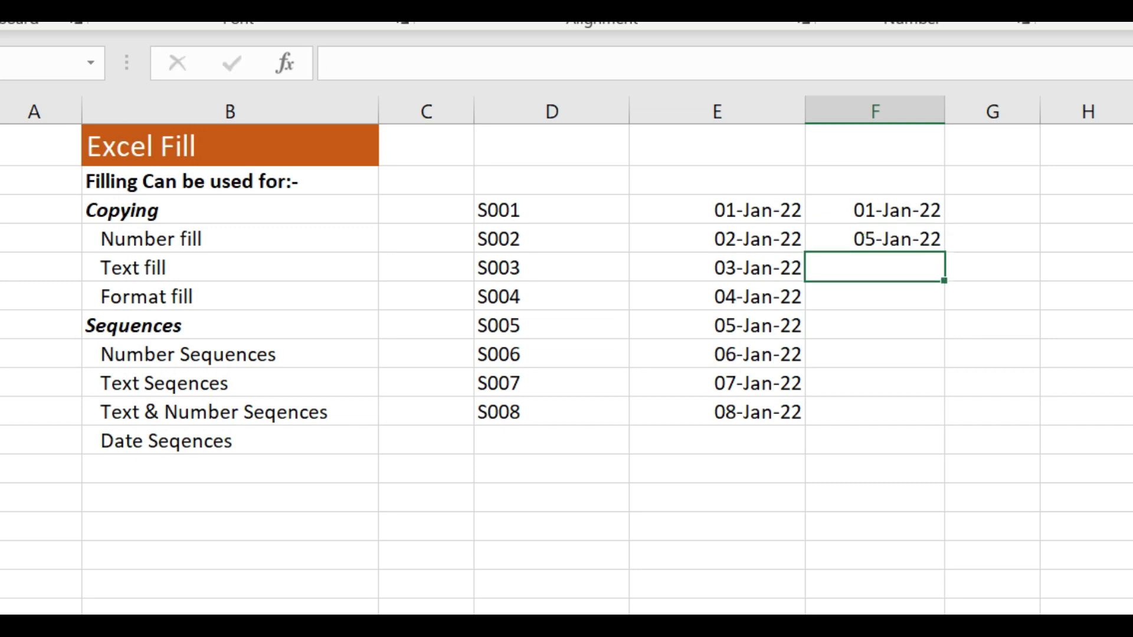
Extend the four-day date pattern from F3:F4 down through F10 so that it ends at 29-Jan-22
left_click_drag(849, 198, 848, 225)
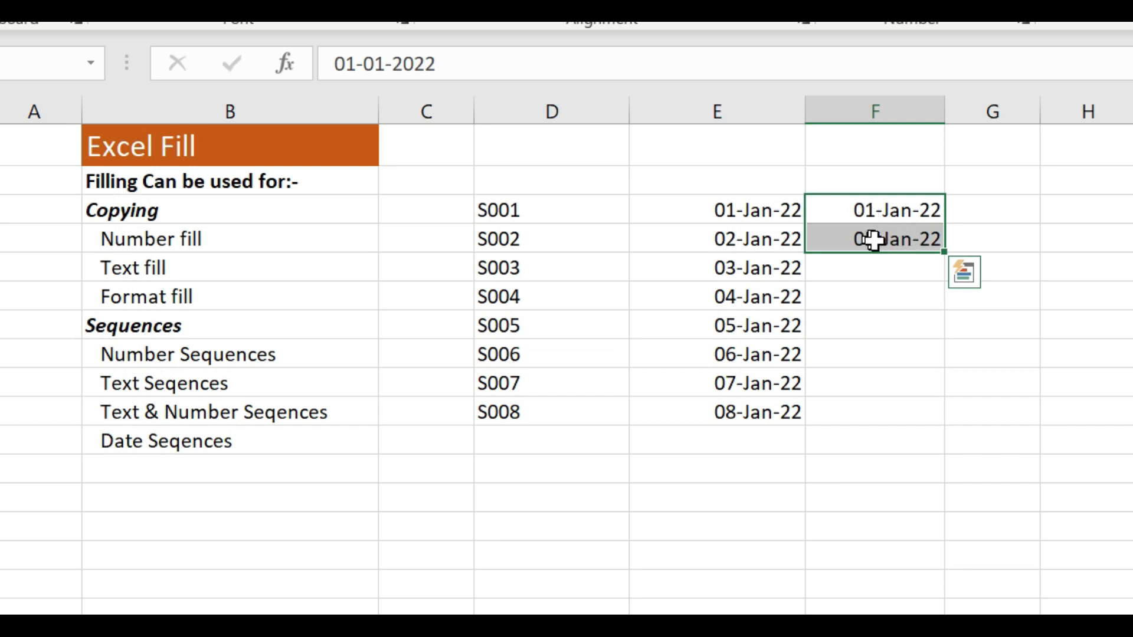
left_click_drag(942, 254, 928, 416)
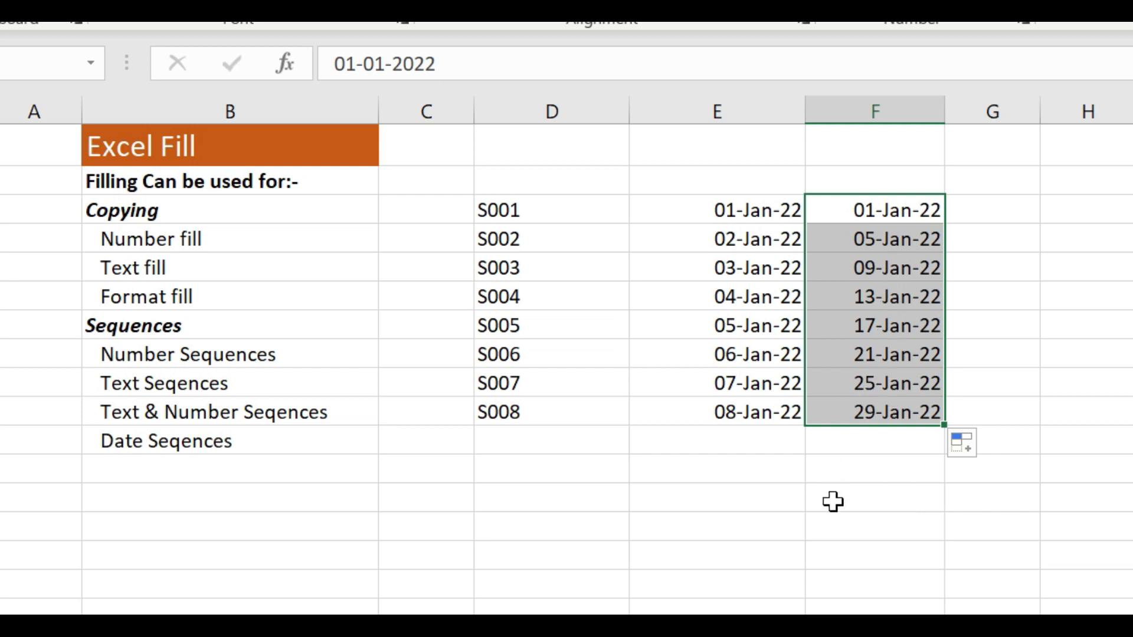
left_click(825, 522)
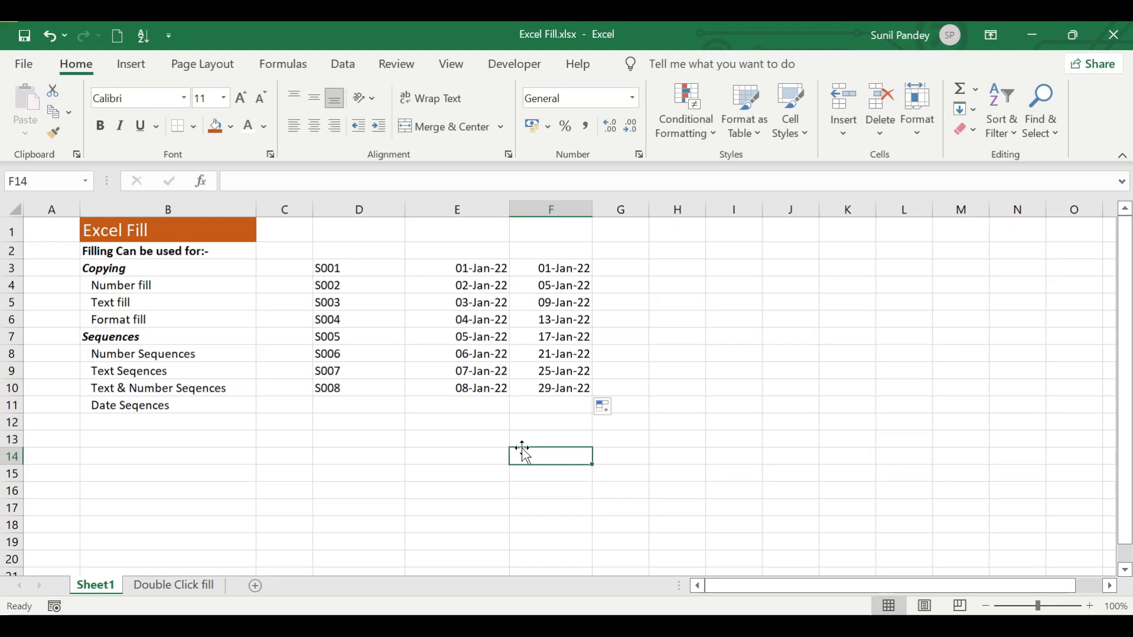
Switch to the Double Click fill sheet and add the heading Total in D1, beside Incentive
left_click(177, 590)
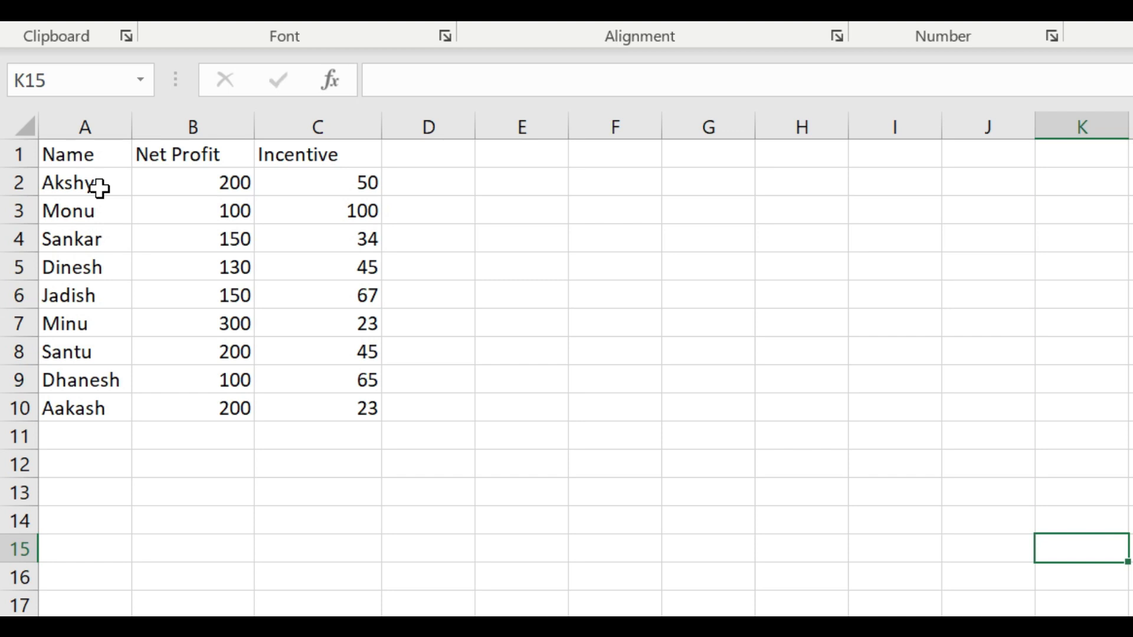
double_click(171, 154)
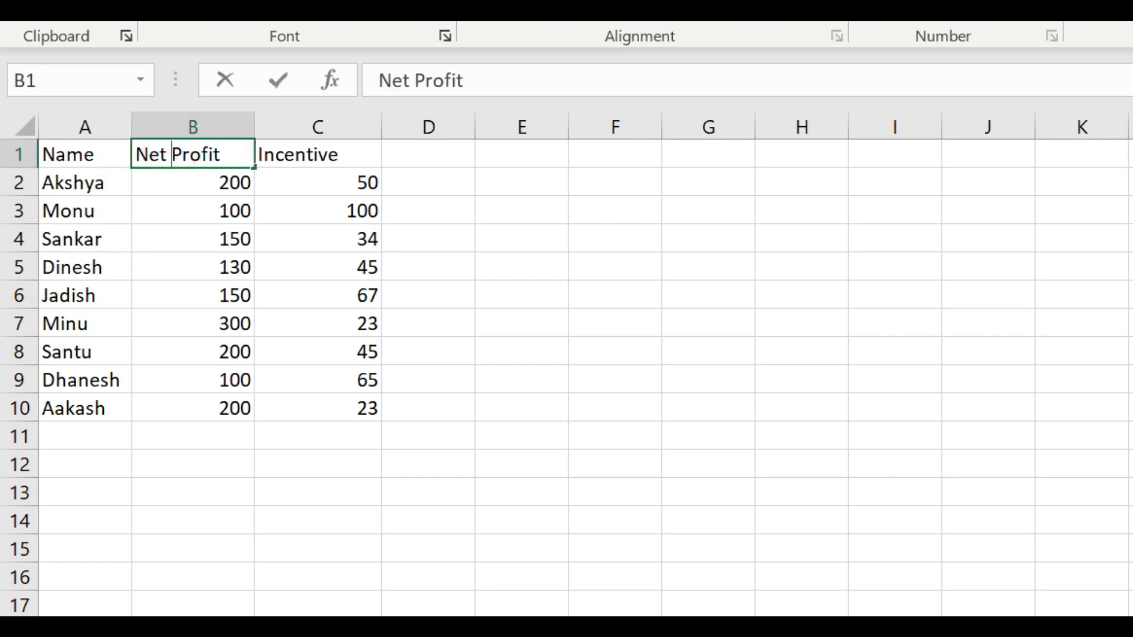
left_click(272, 180)
left_click(285, 148)
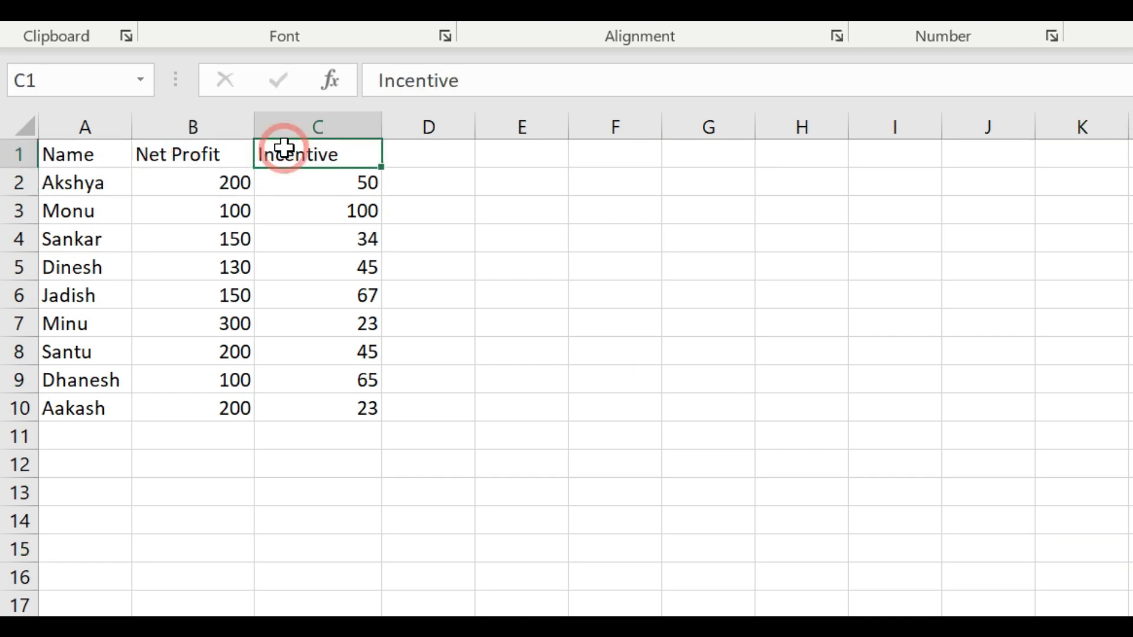
left_click(400, 183)
left_click(408, 155)
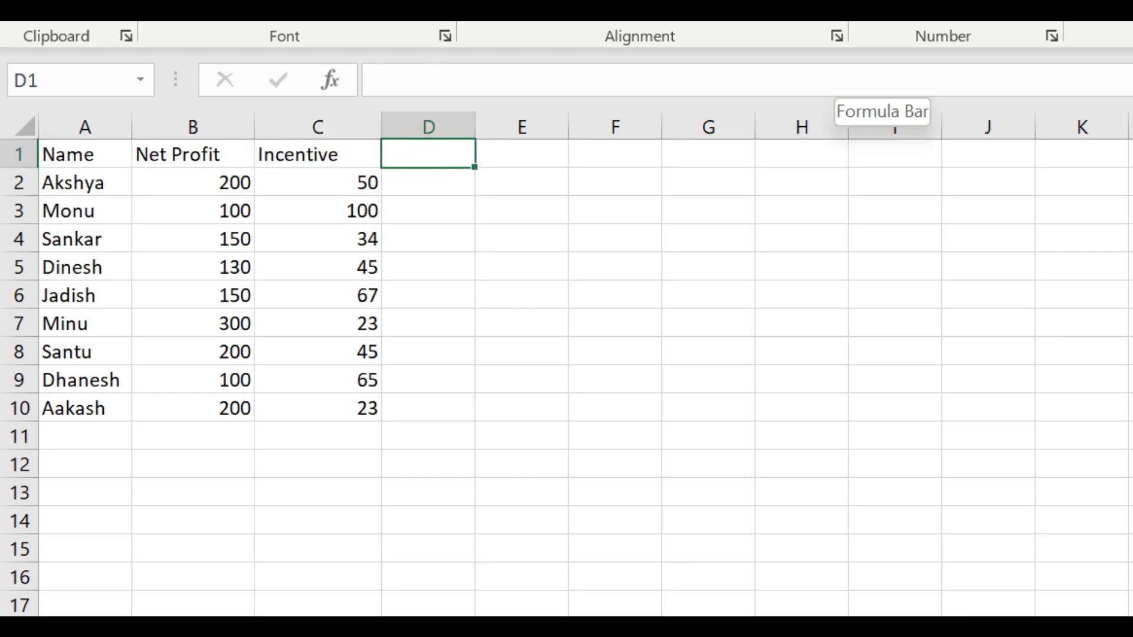
type("Total")
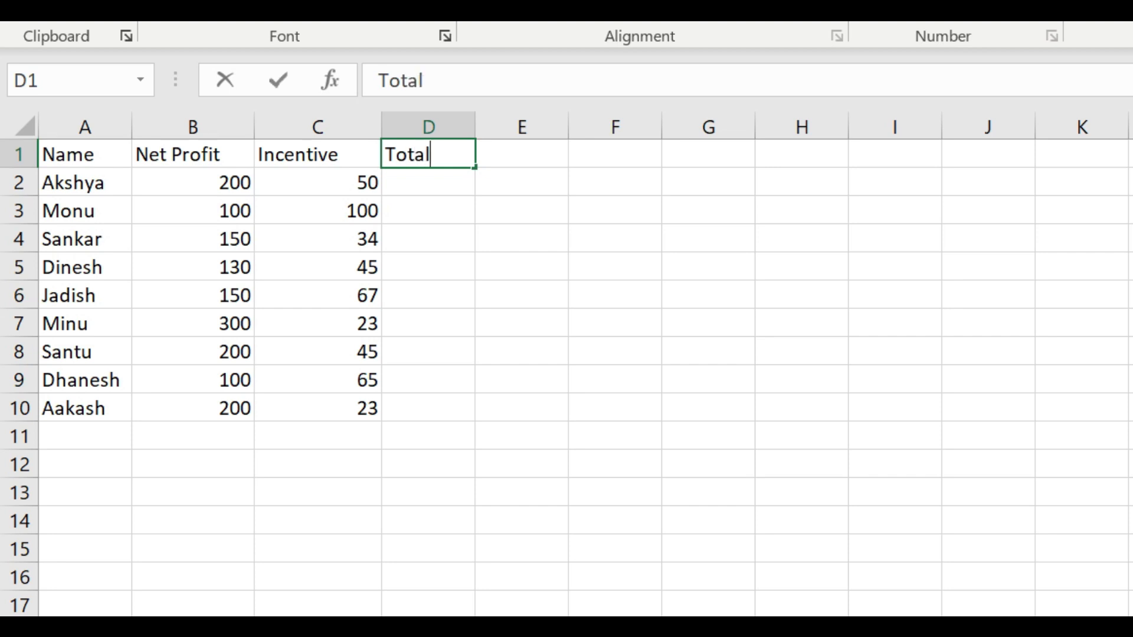
key("Return")
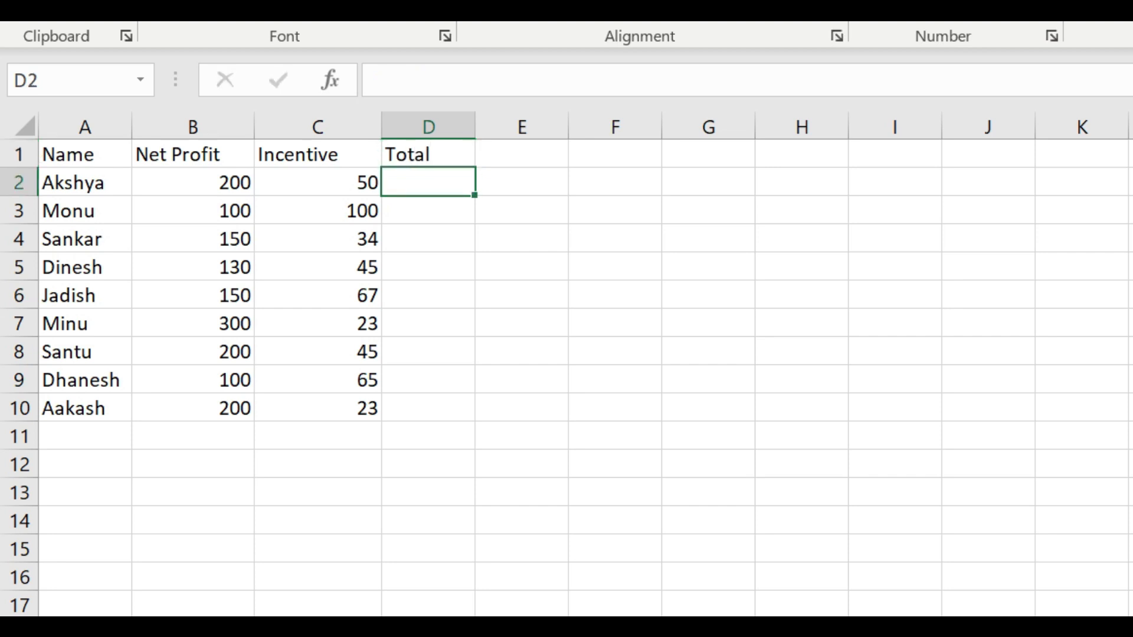
Enter the formula =B2+C2 in D2 to add the first row's Net Profit and Incentive
type("=")
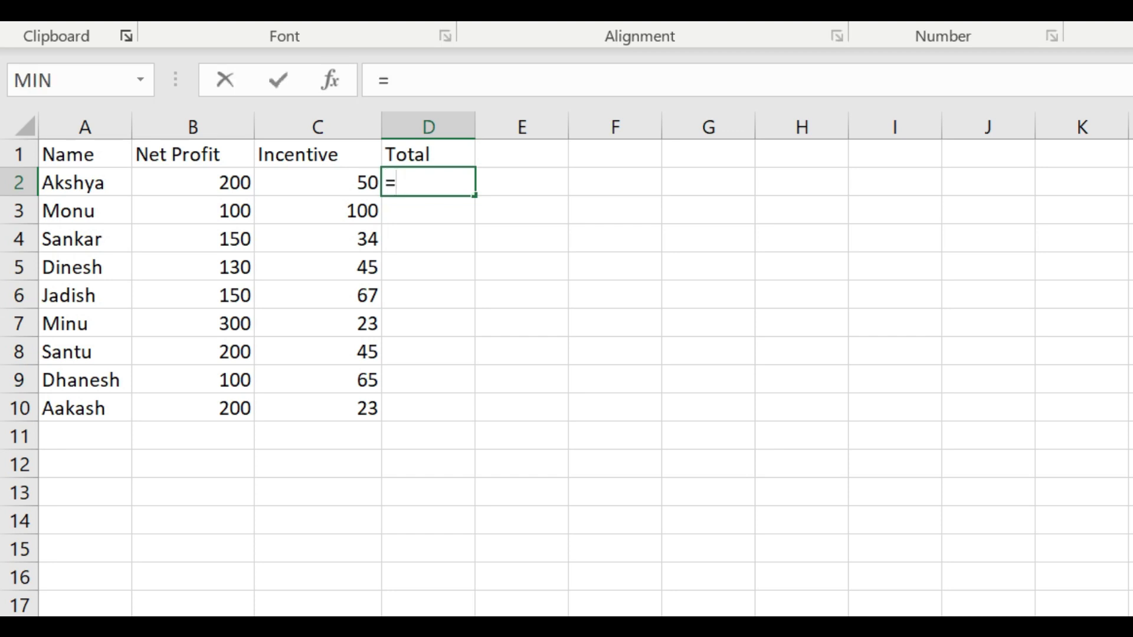
left_click(208, 186)
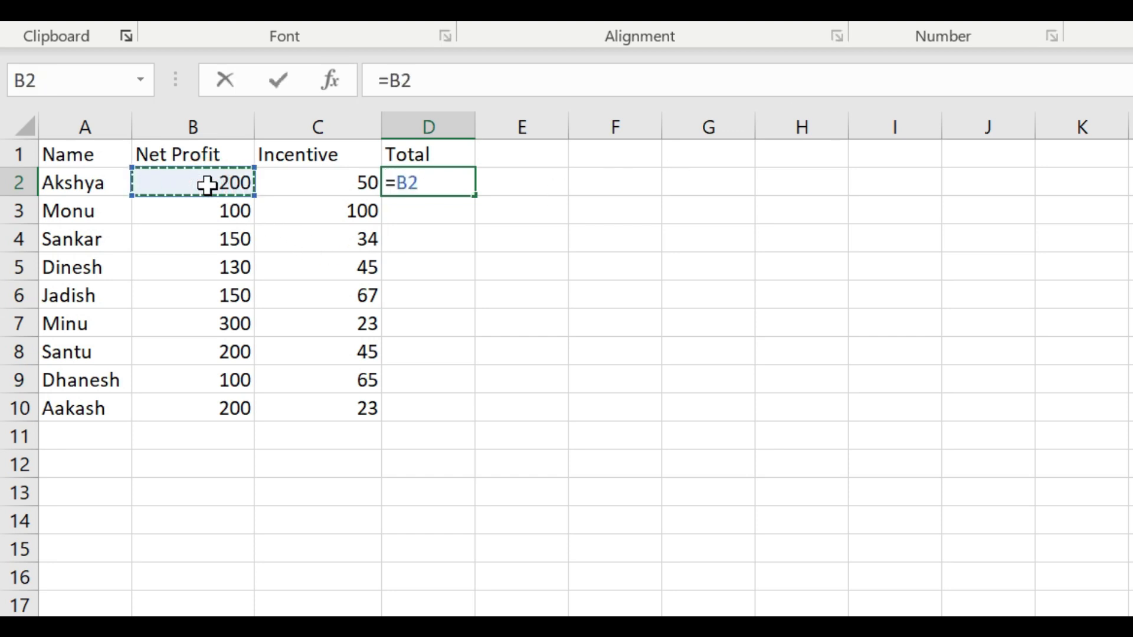
type("+")
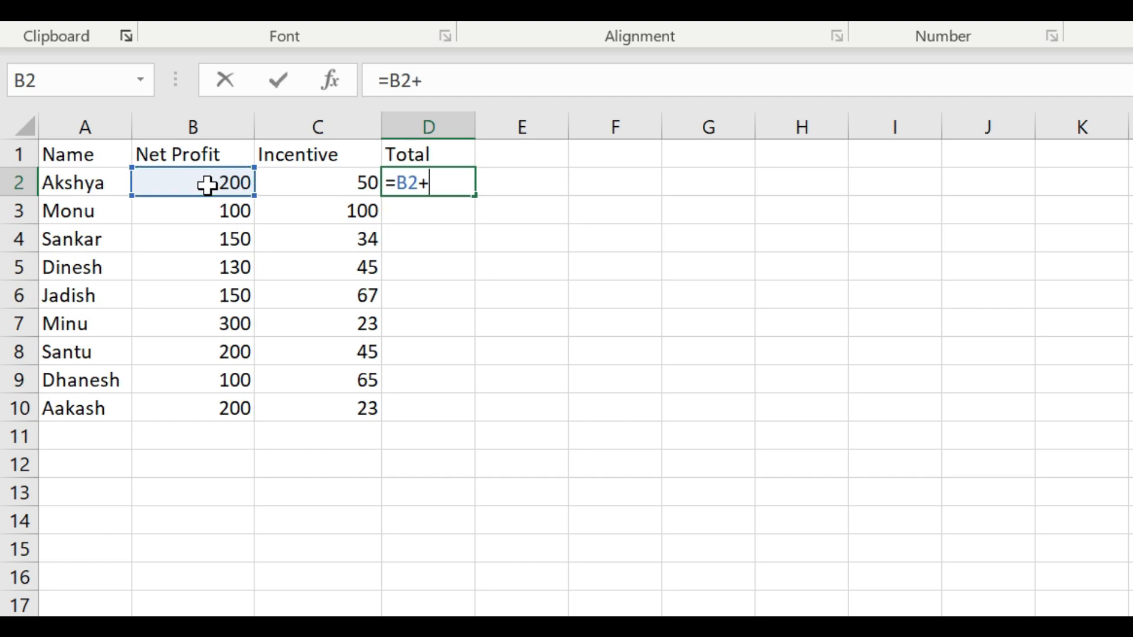
left_click(313, 180)
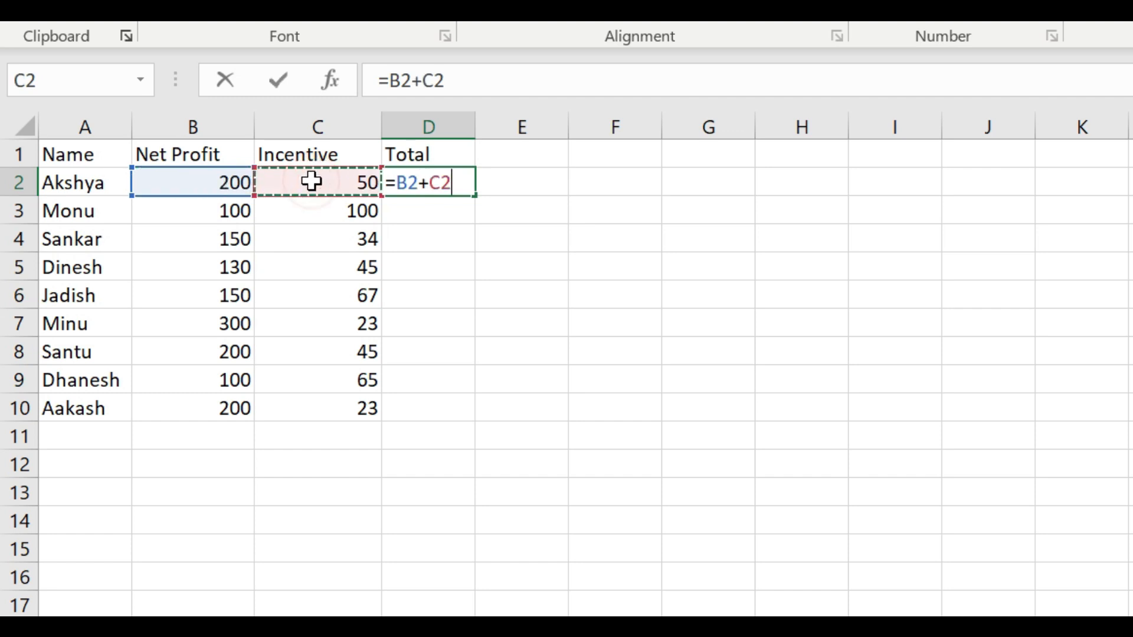
key("Return")
left_click(447, 210)
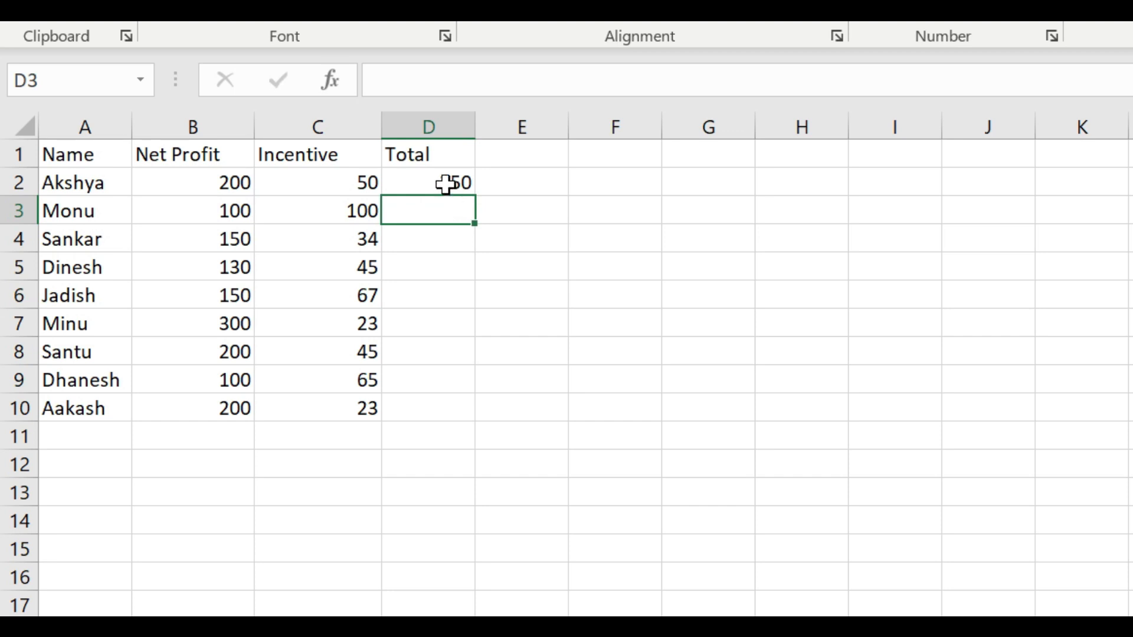
Check the formula result in D2 against the Net Profit and Incentive values in B2:C2
left_click(446, 184)
left_click(214, 181)
left_click_drag(262, 182, 365, 183)
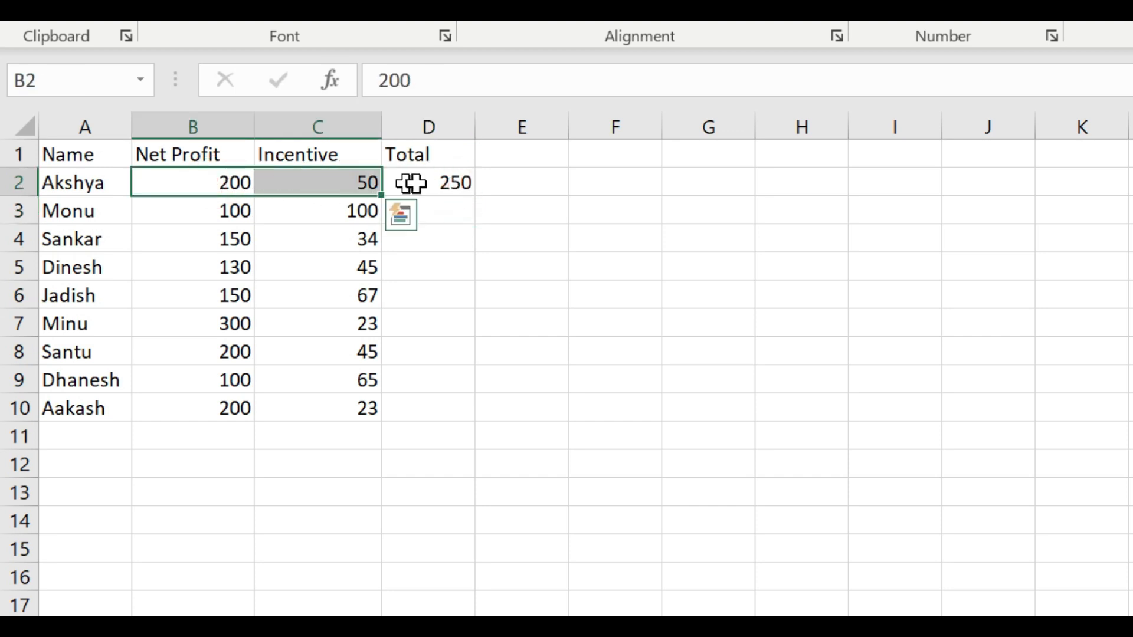
left_click(425, 179)
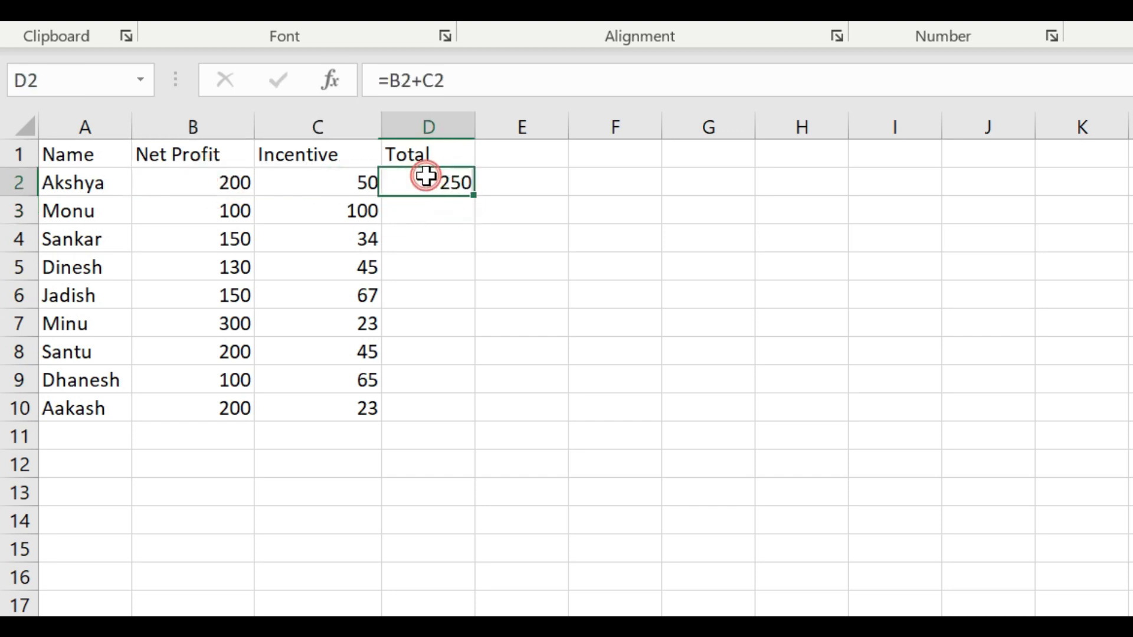
left_click(440, 214)
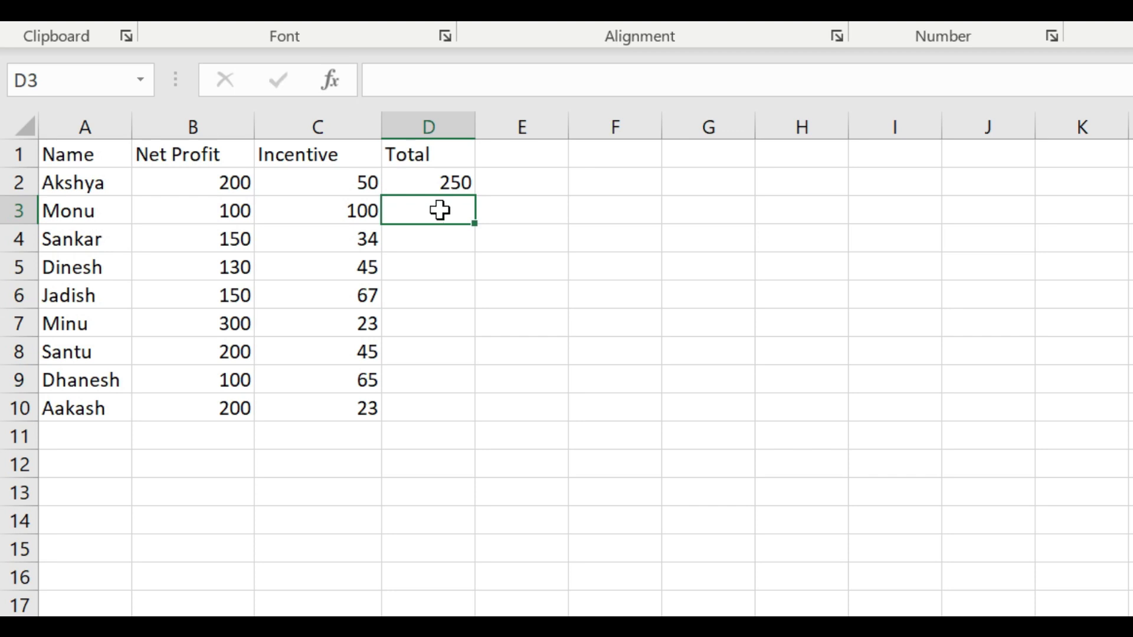
Copy the Total formula from D2, paste it into D3:D10, and undo the paste
left_click(442, 181)
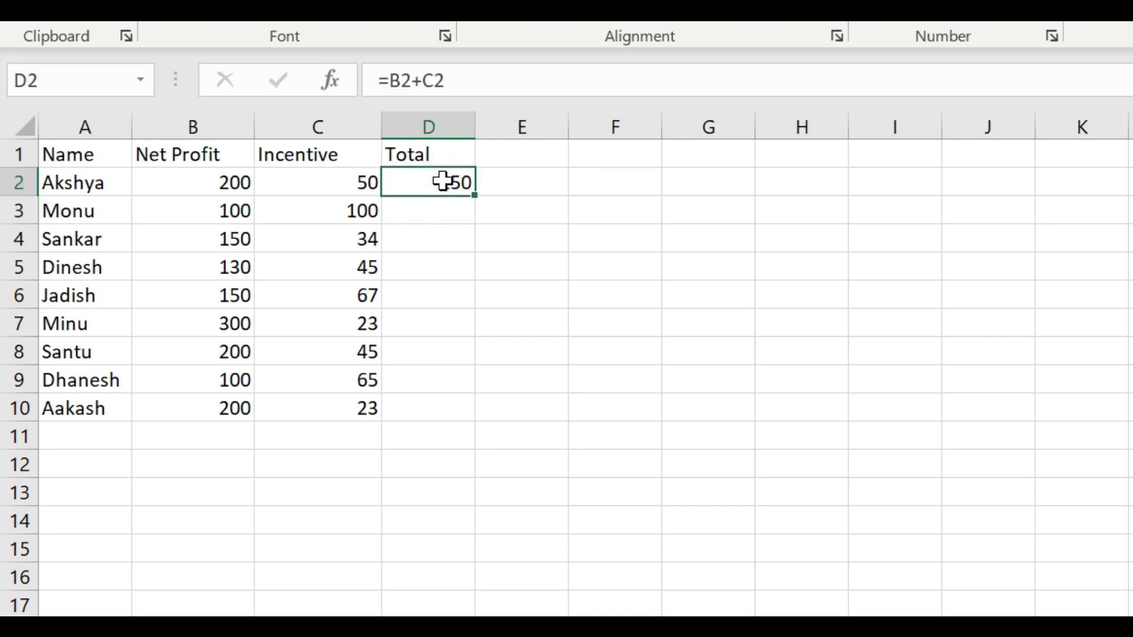
key("ctrl+c")
left_click_drag(442, 206, 425, 397)
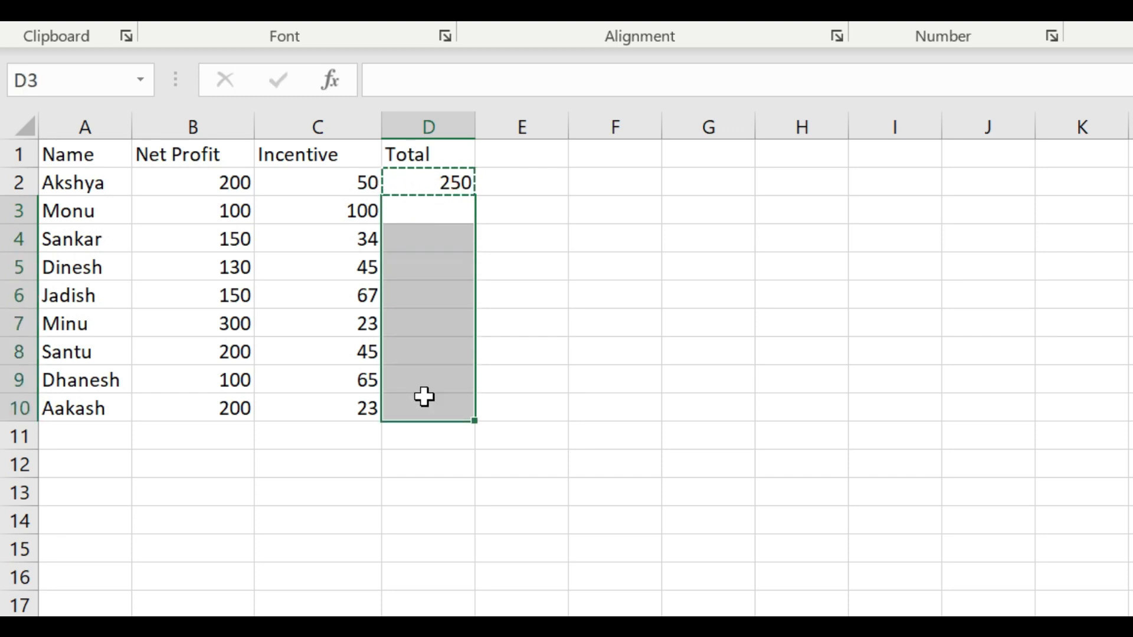
key("ctrl+v")
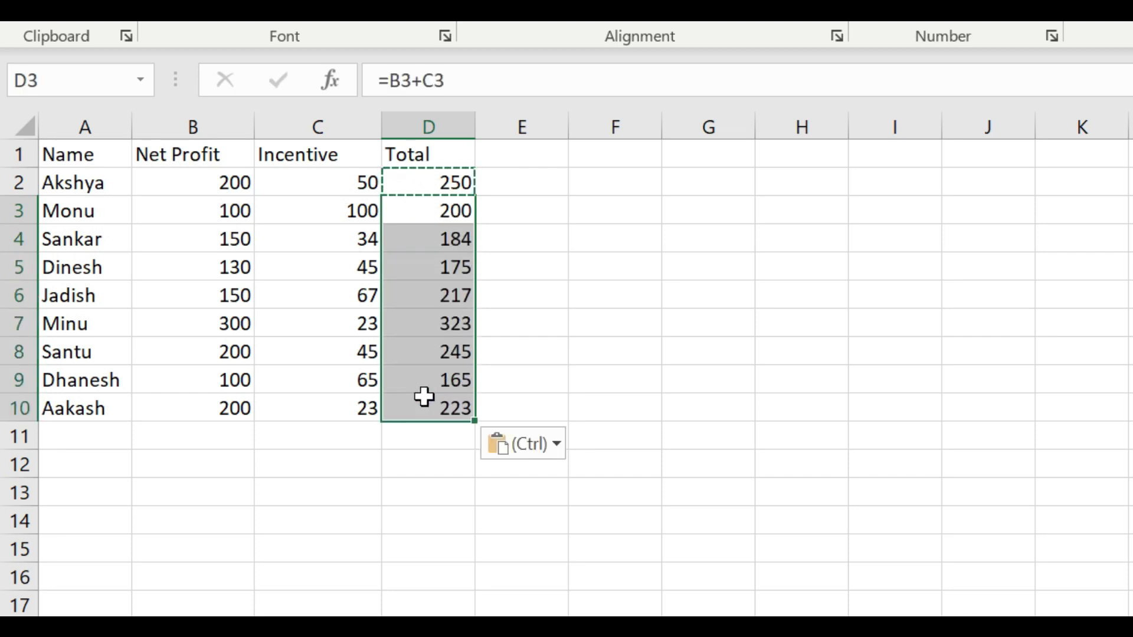
key("ctrl+z")
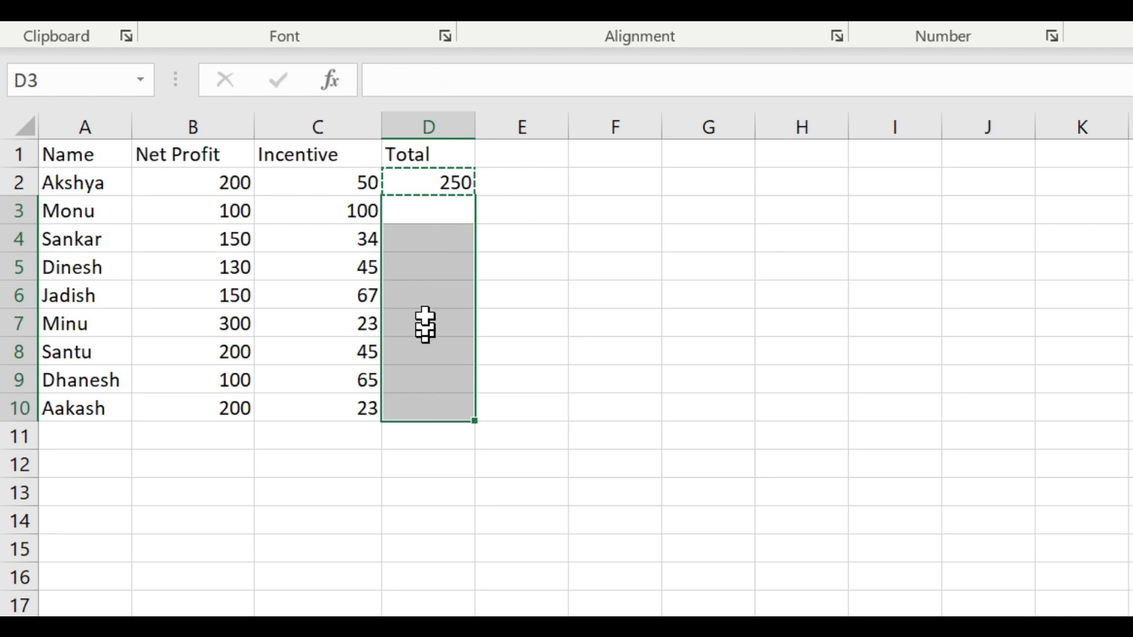
double_click(427, 183)
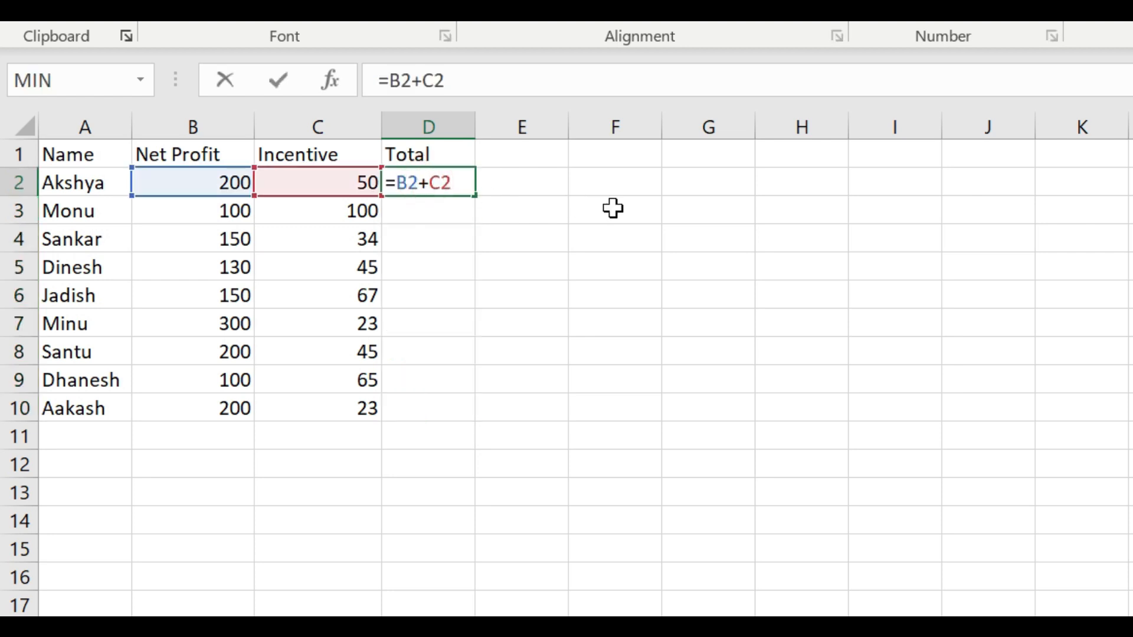
key("Escape")
Fill the Total formula in D2 automatically down to the table's last row, D10
left_click(611, 229)
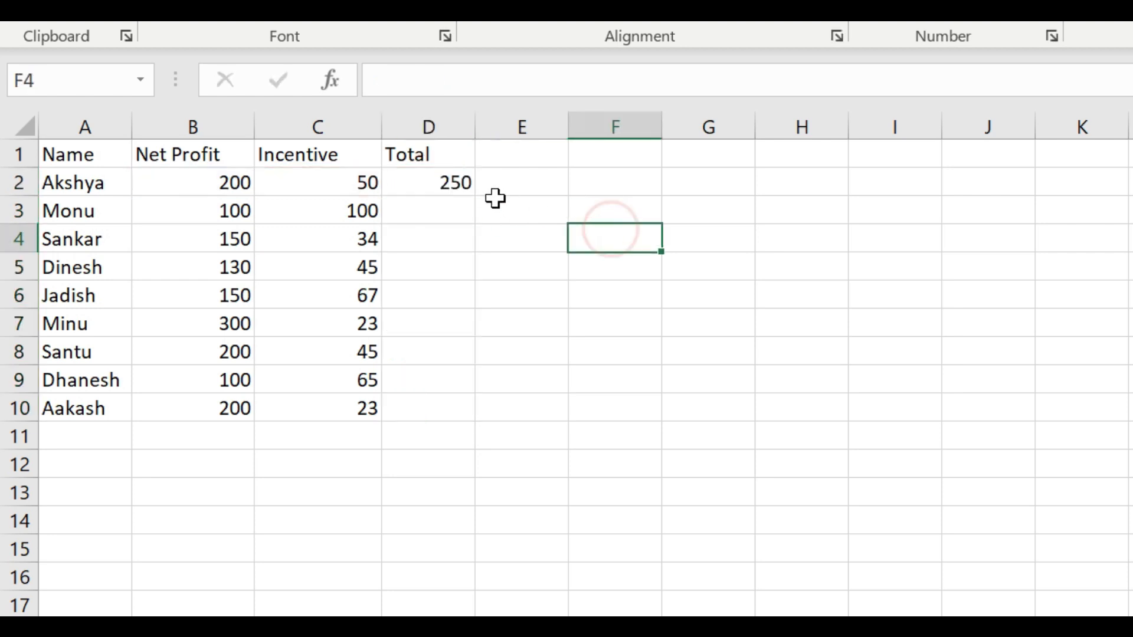
left_click(449, 179)
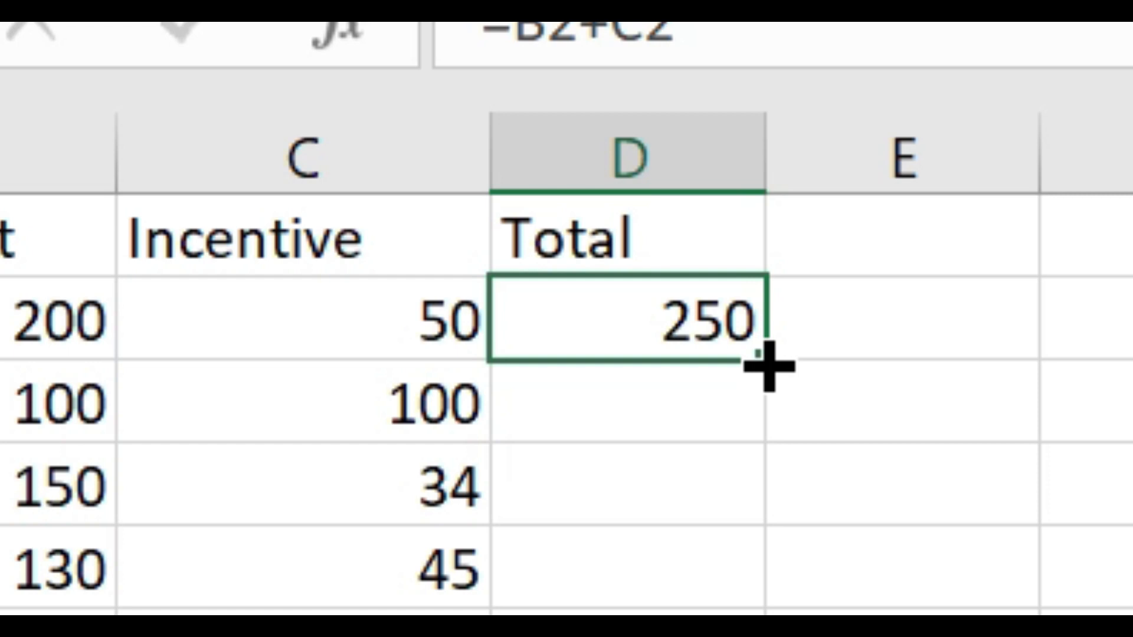
double_click(766, 360)
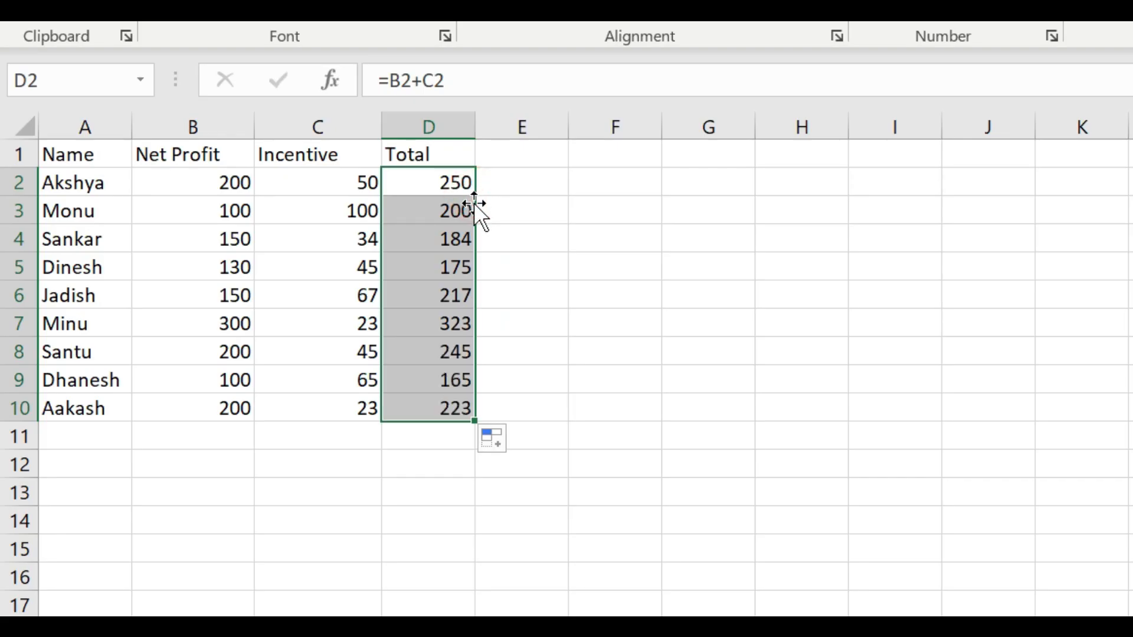
Replace the automatic Total fill with a manual fill of D2 down to D10, and undo it
key("ctrl+z")
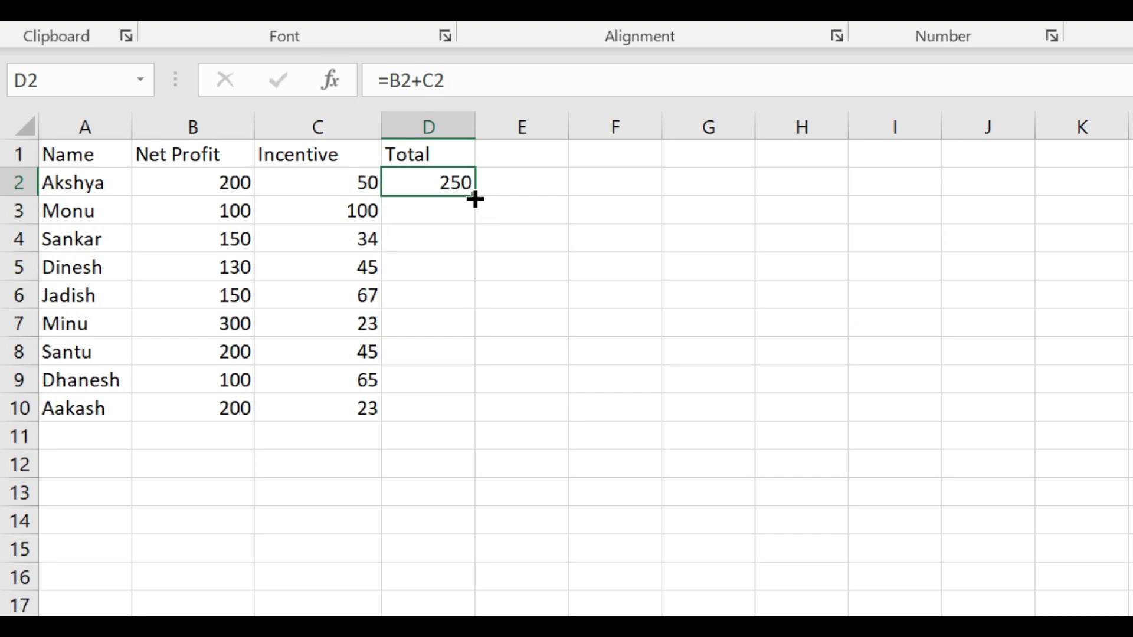
left_click_drag(475, 197, 469, 412)
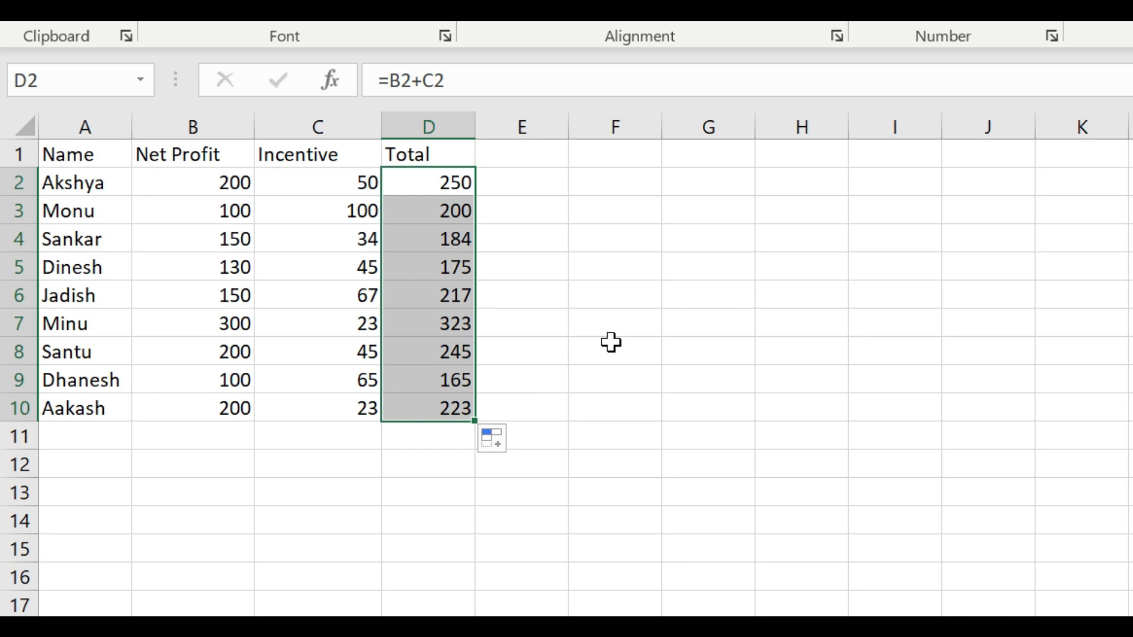
key("ctrl+z")
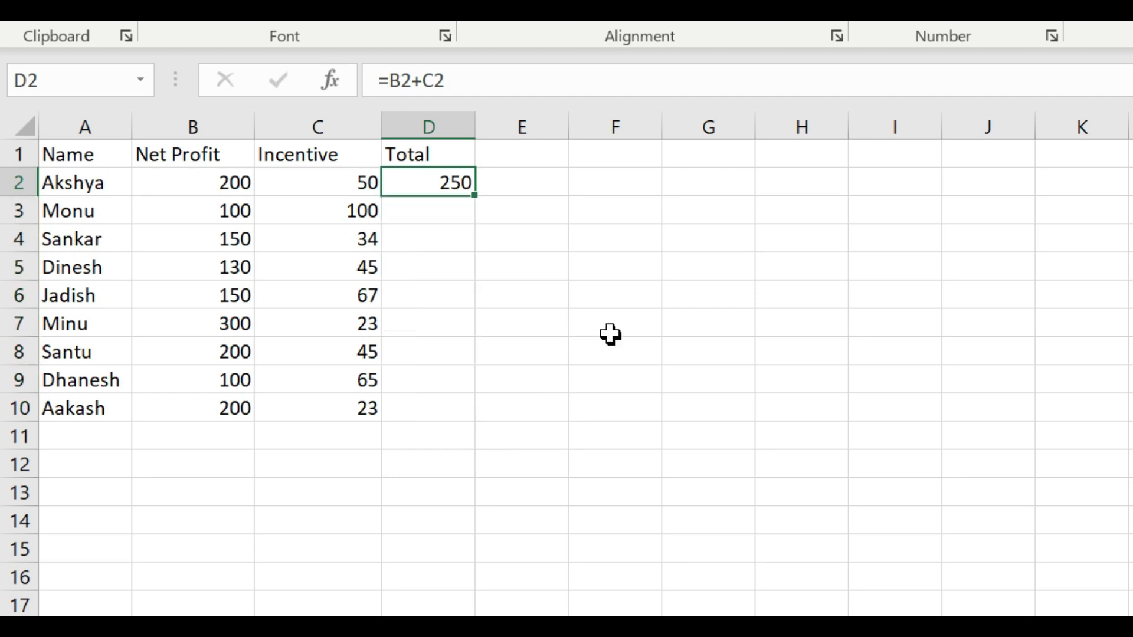
left_click(603, 297)
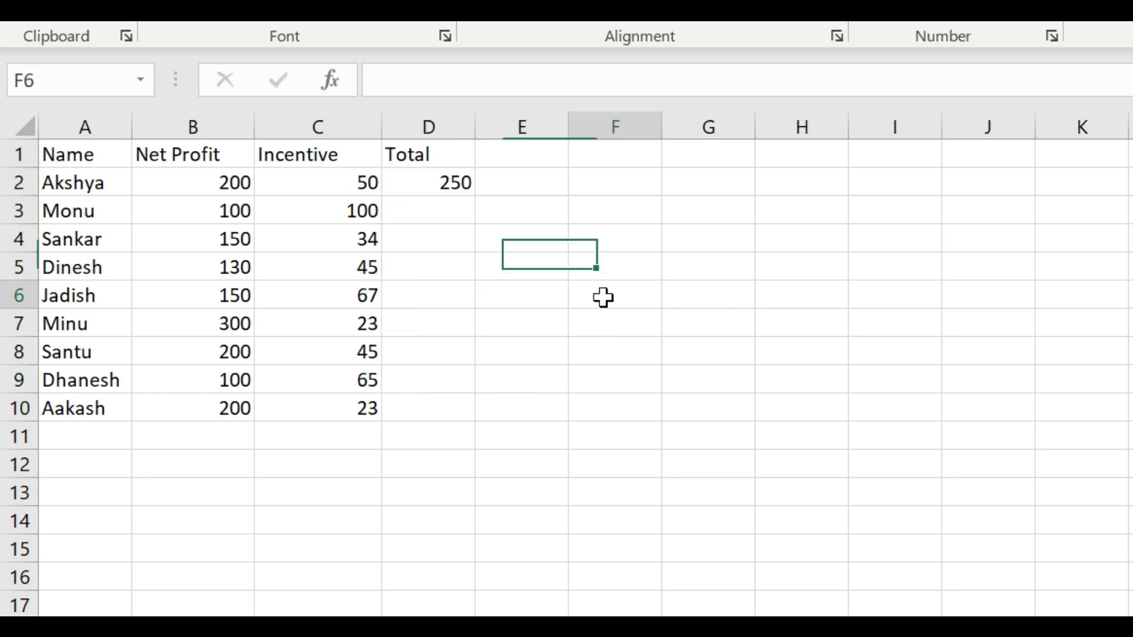
Auto-fill the Total formula from D2 down to D10 and check the copied formula in D4
left_click(445, 183)
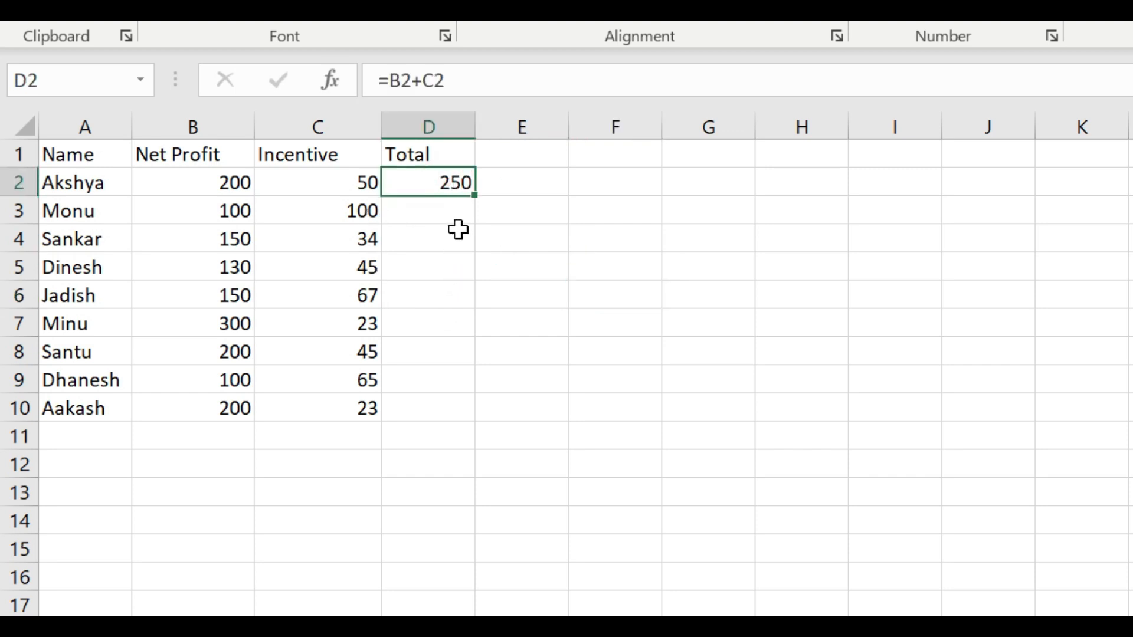
double_click(476, 194)
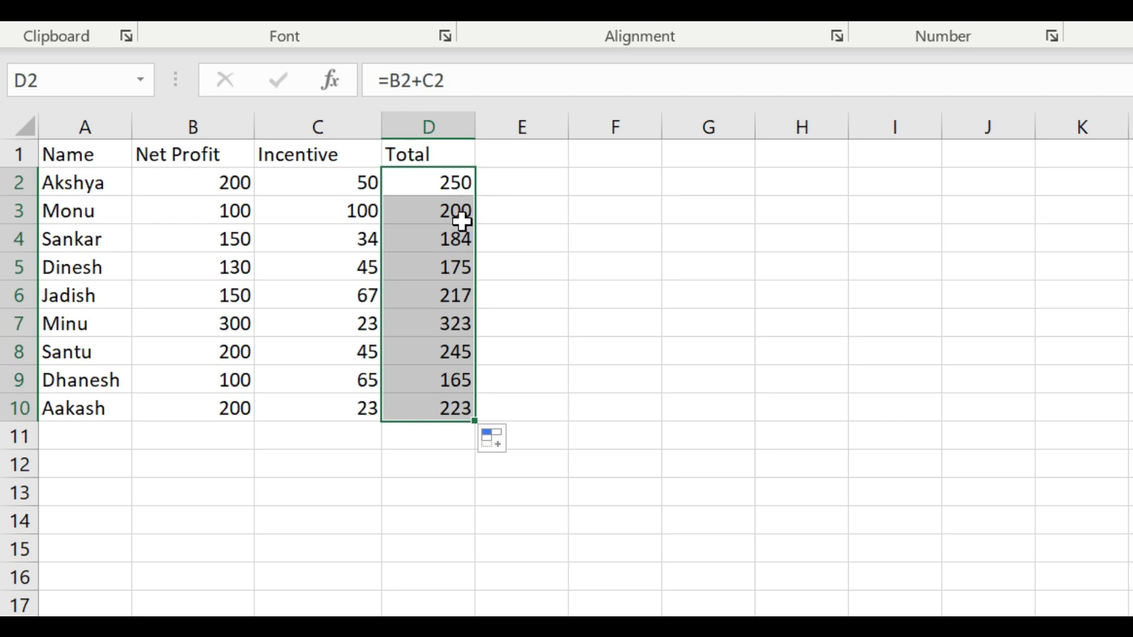
left_click(462, 221)
left_click(458, 237)
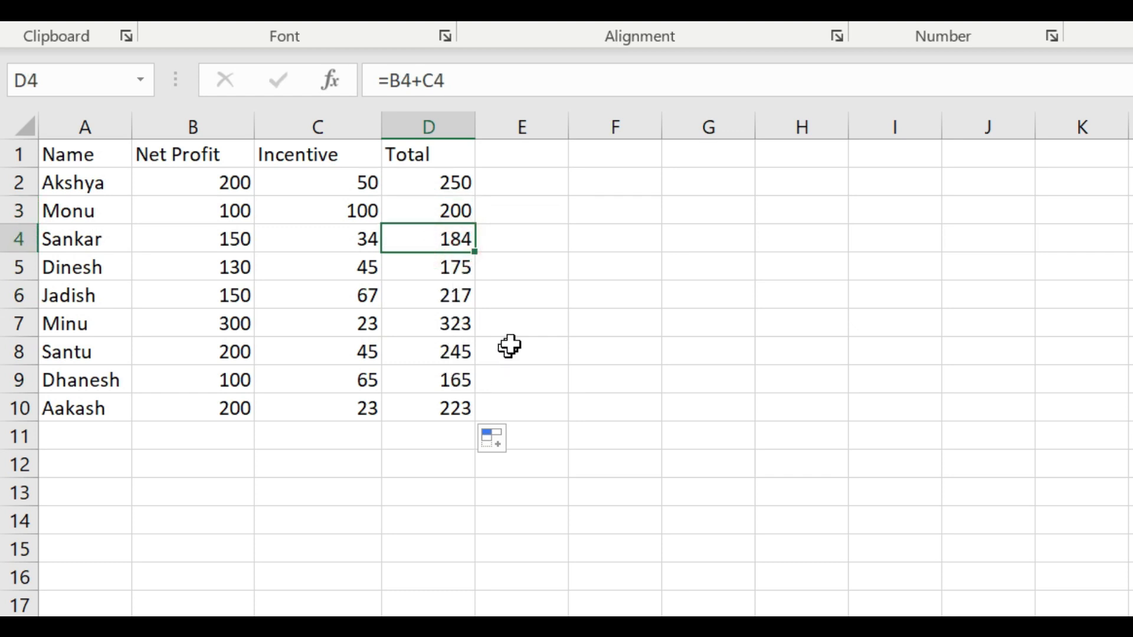
Add a second Total header in F1 and enter the formula =B2+C2 in F2
left_click(599, 157)
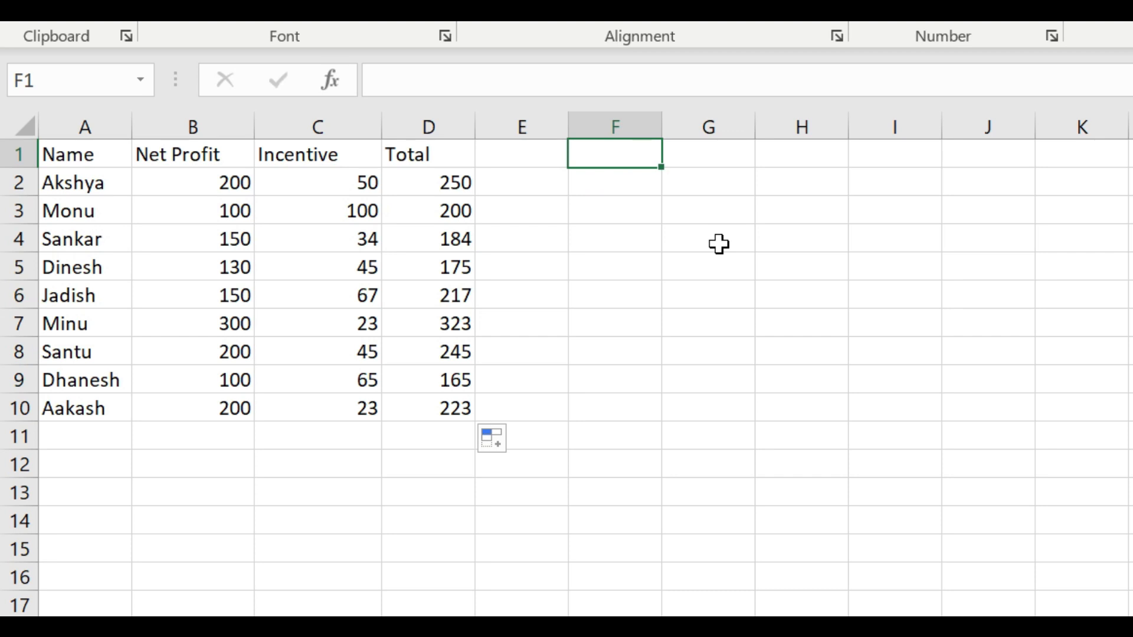
type("Total")
key("Return")
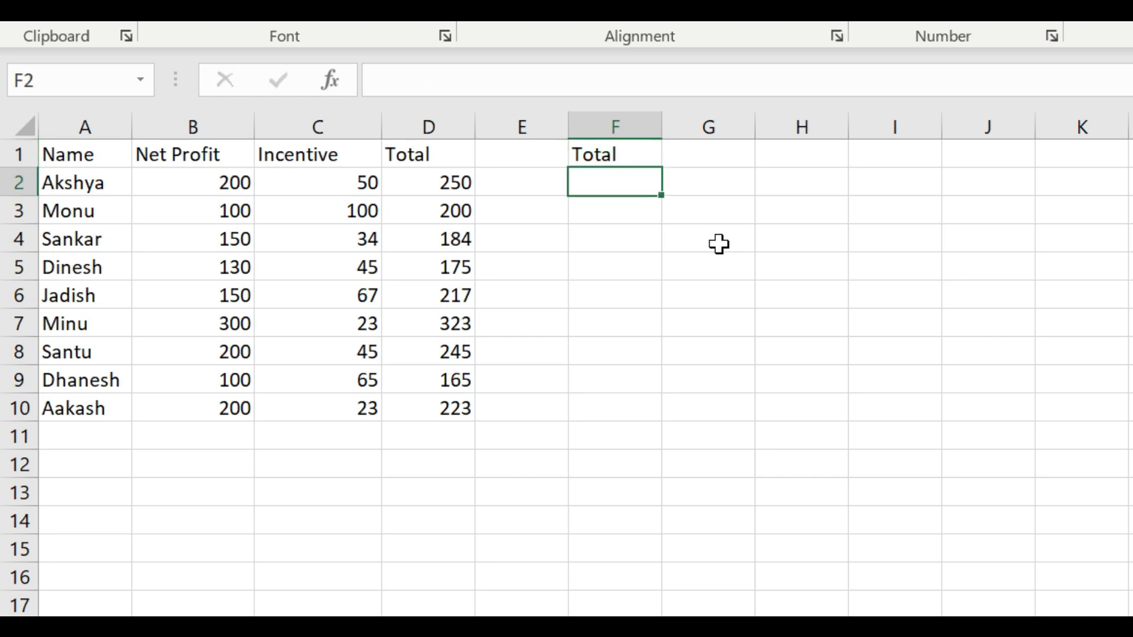
type("=")
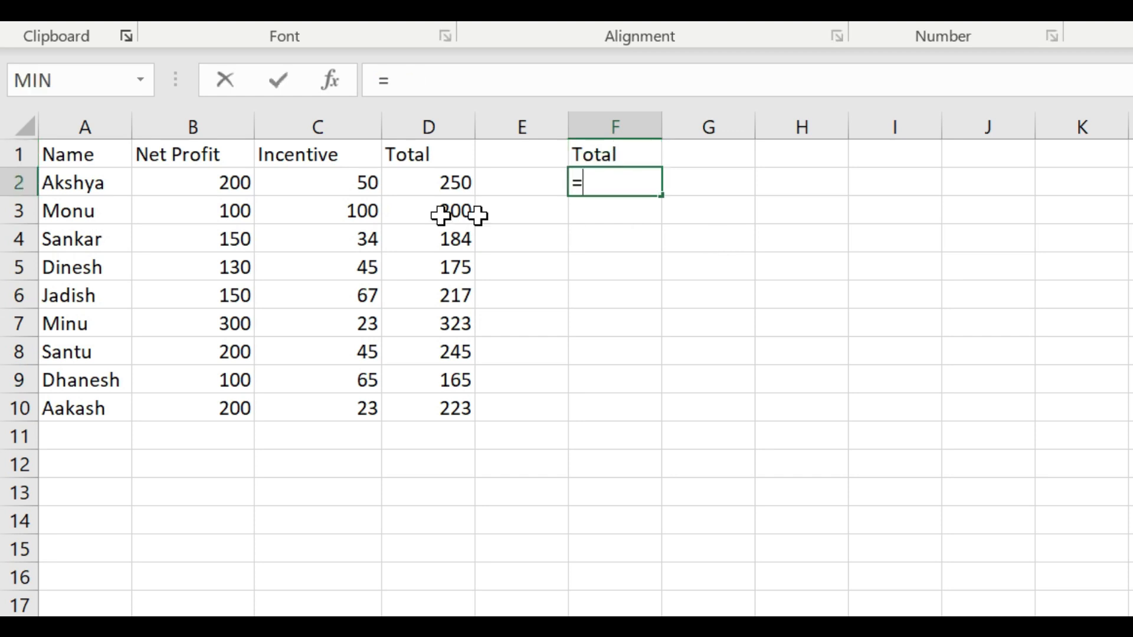
left_click(230, 186)
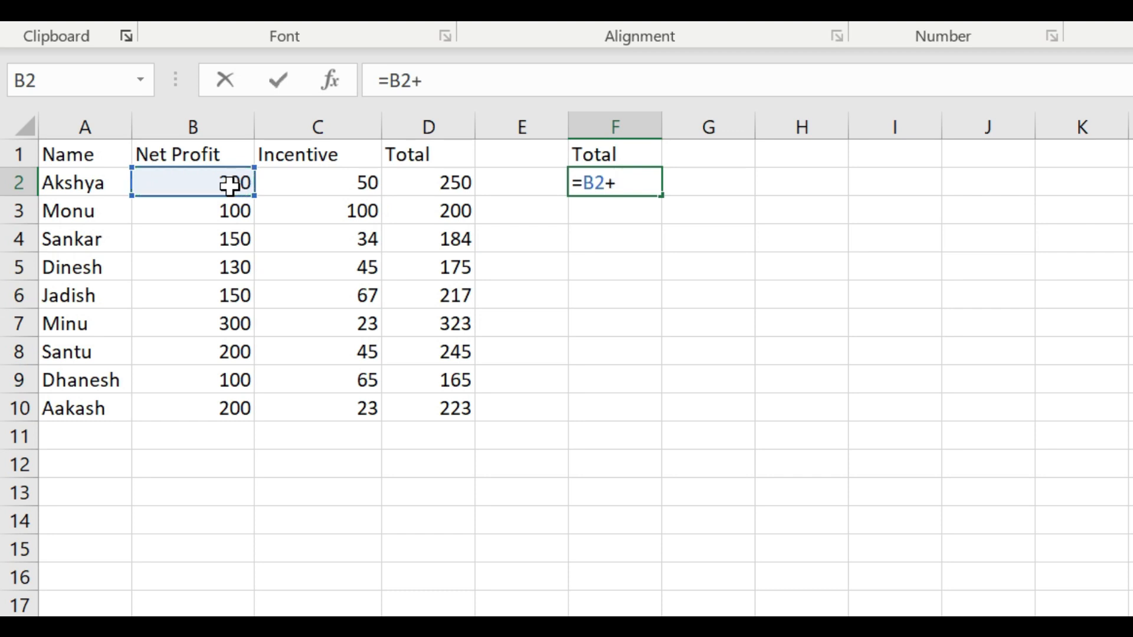
left_click(334, 186)
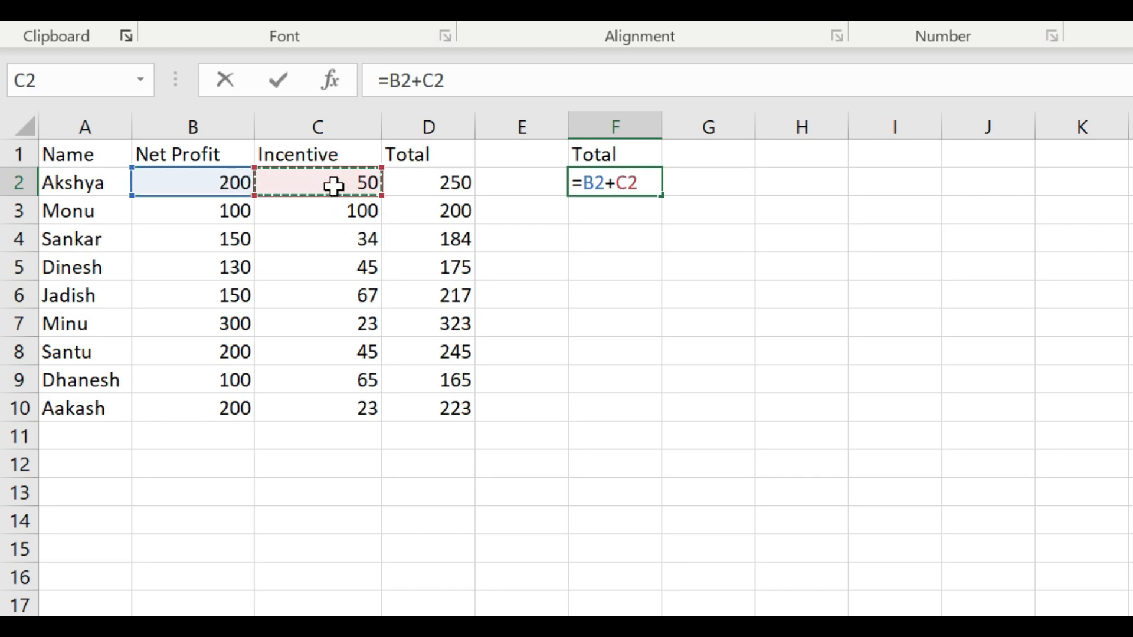
key("Return")
Try to auto-fill the formula in F2 down column F with the header cell E1 still blank
left_click(649, 181)
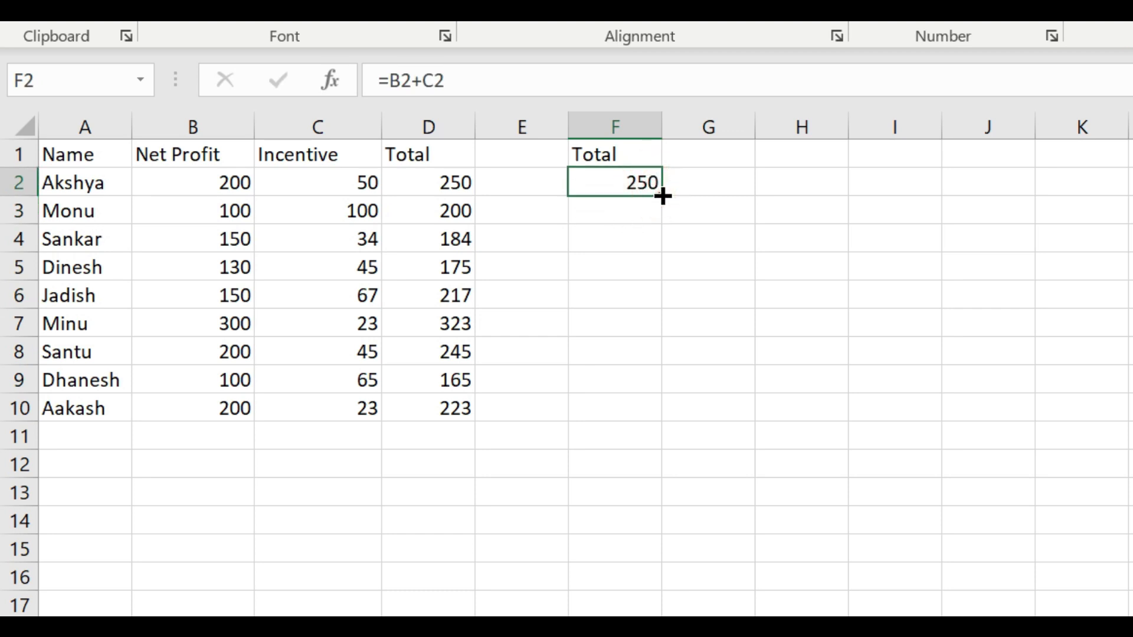
double_click(662, 196)
left_click(699, 219)
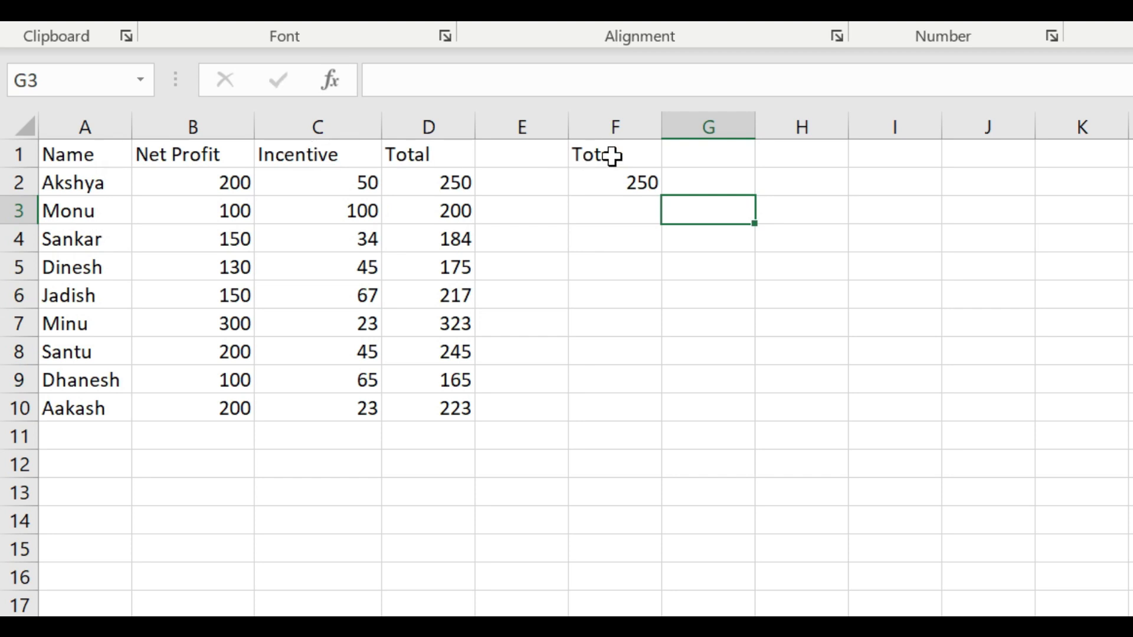
left_click(524, 155)
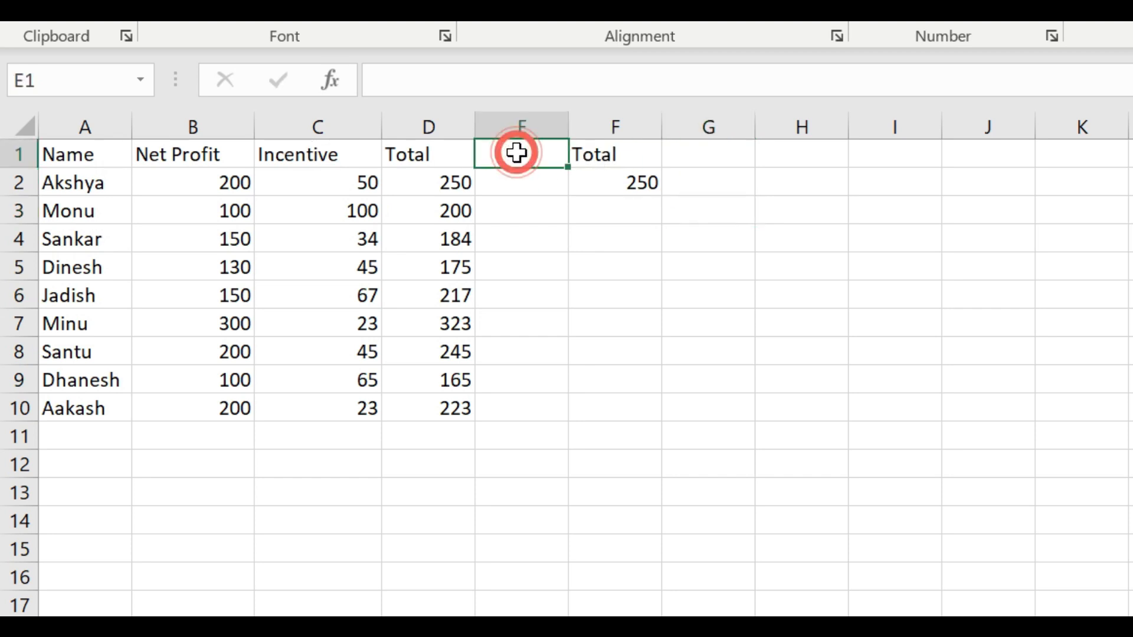
left_click(614, 183)
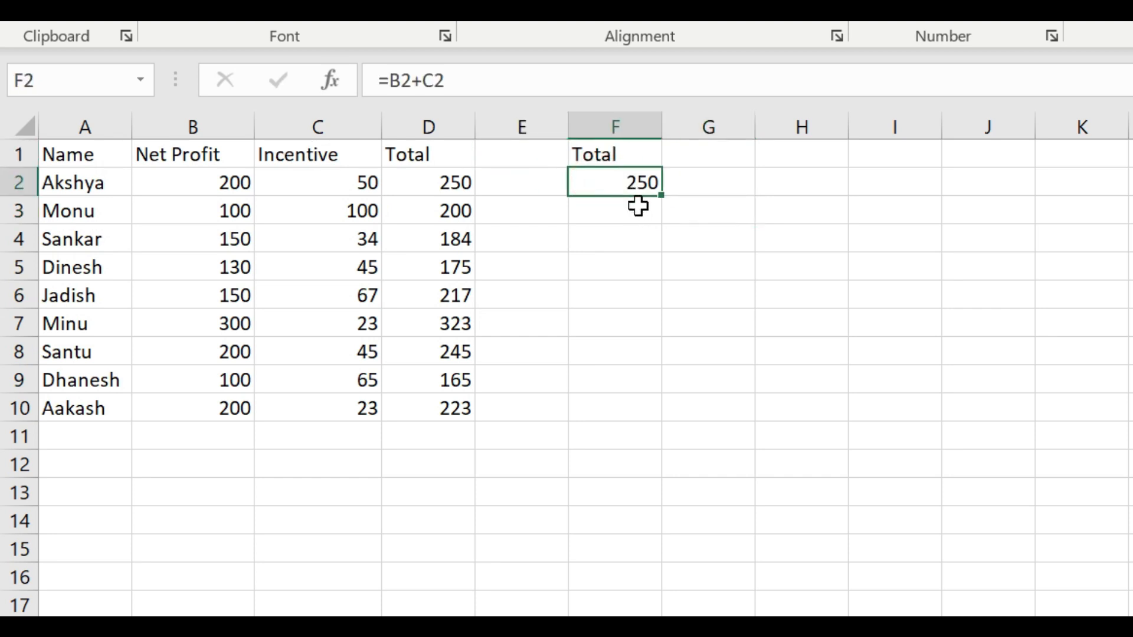
Enter the header xyz in E1 to close the gap between the two Total columns
left_click(527, 145)
type("xyz")
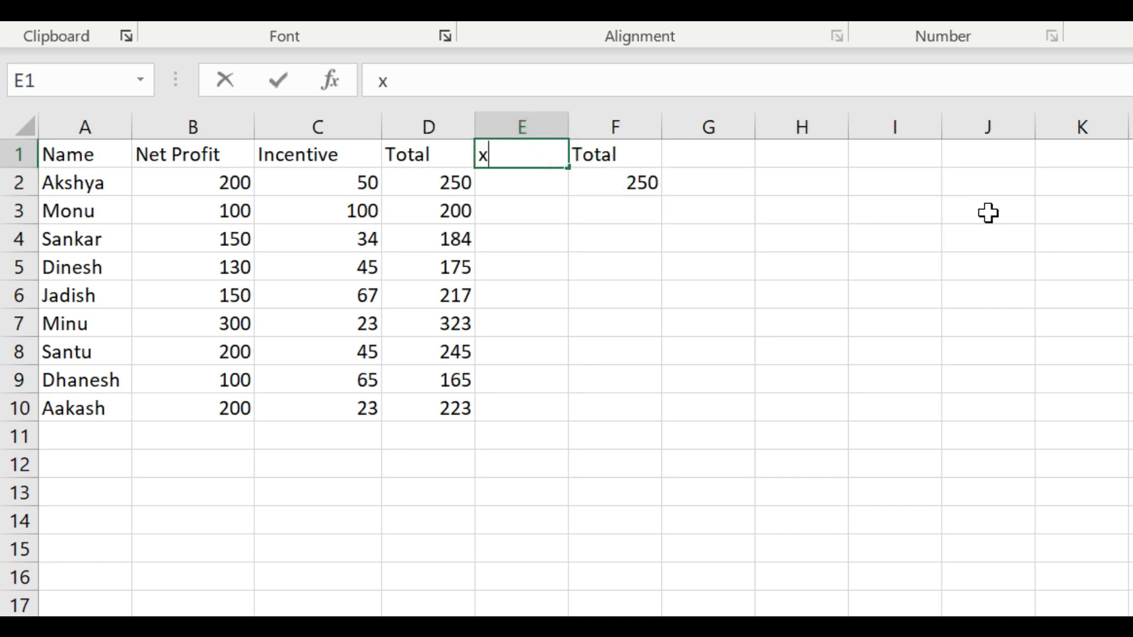
key("Return")
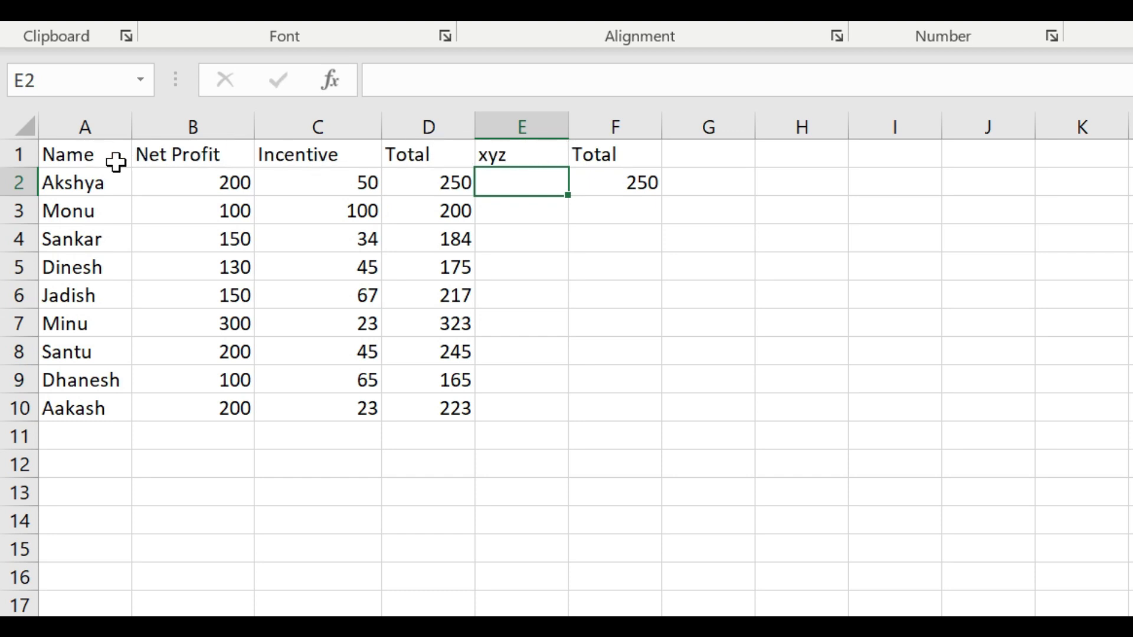
Auto-fill the formula in F2 down to the table's last row, F10
left_click(613, 182)
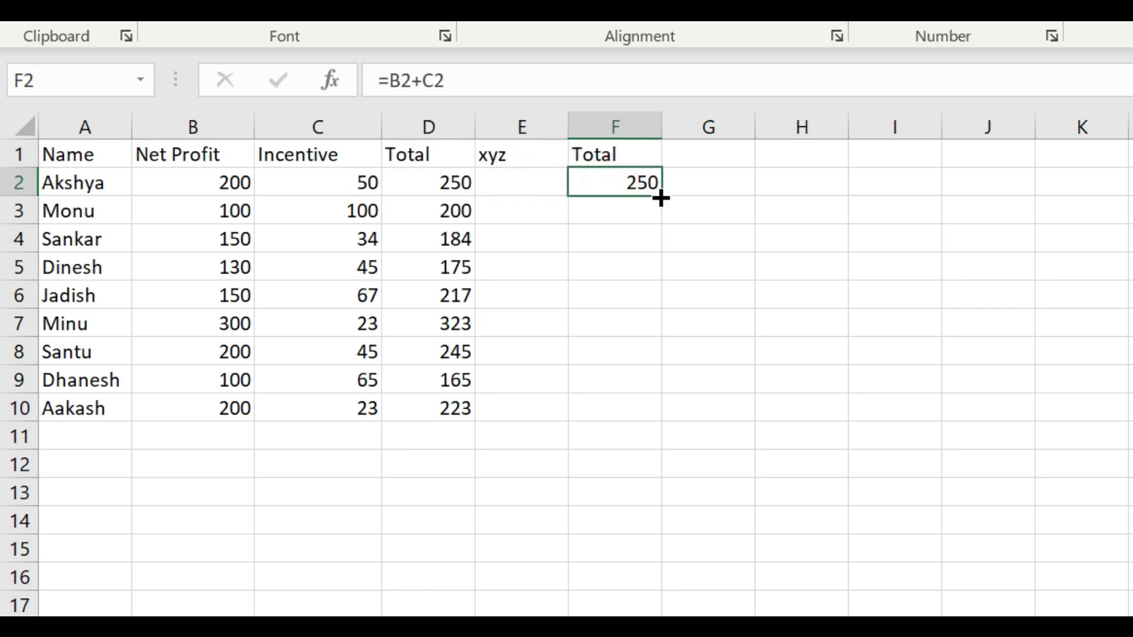
double_click(661, 197)
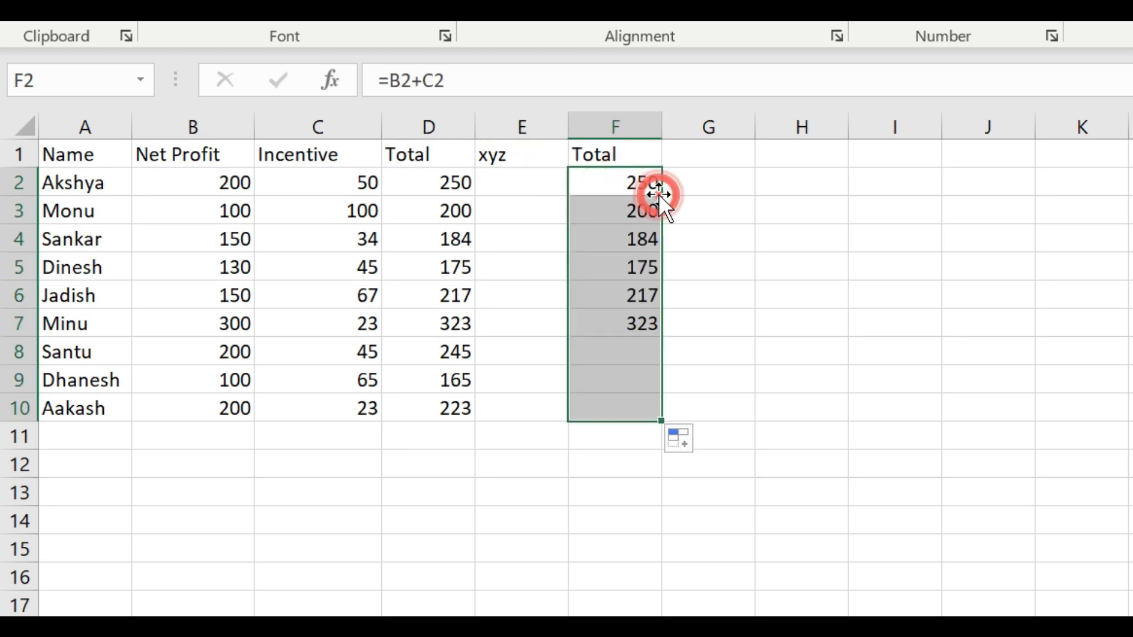
left_click(717, 179)
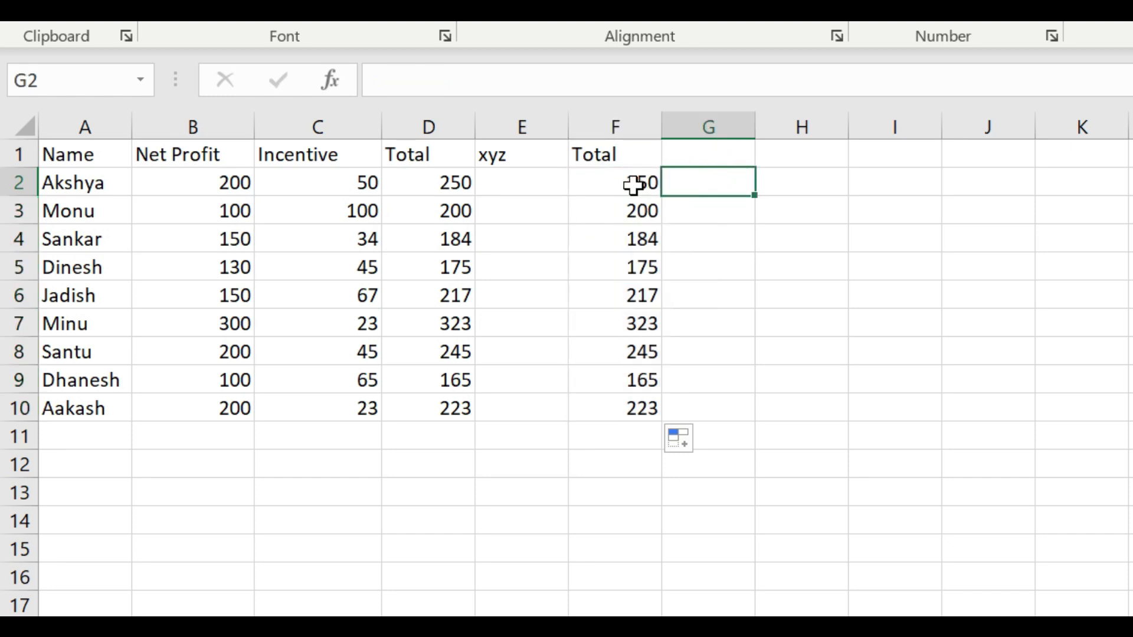